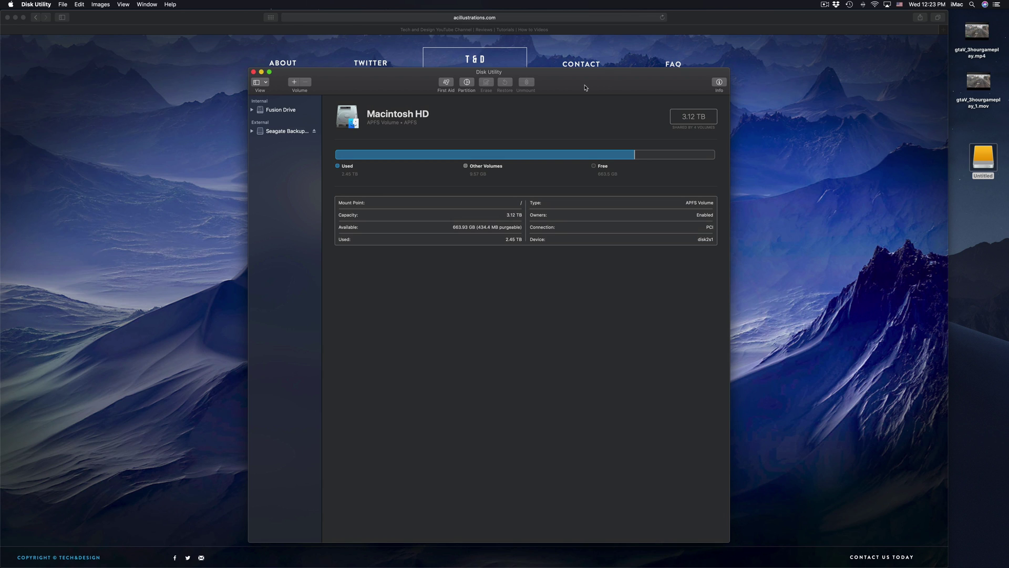
Step: Search Spotlight for "disk" to locate Disk Utility, and return to its open window
left_click_drag(586, 88, 587, 84)
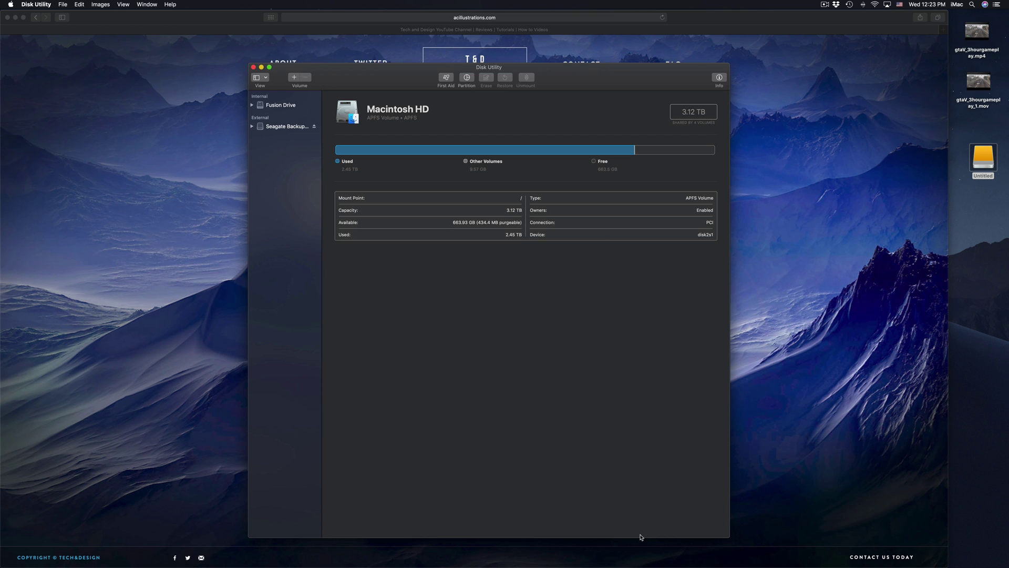
mouse_move(720, 566)
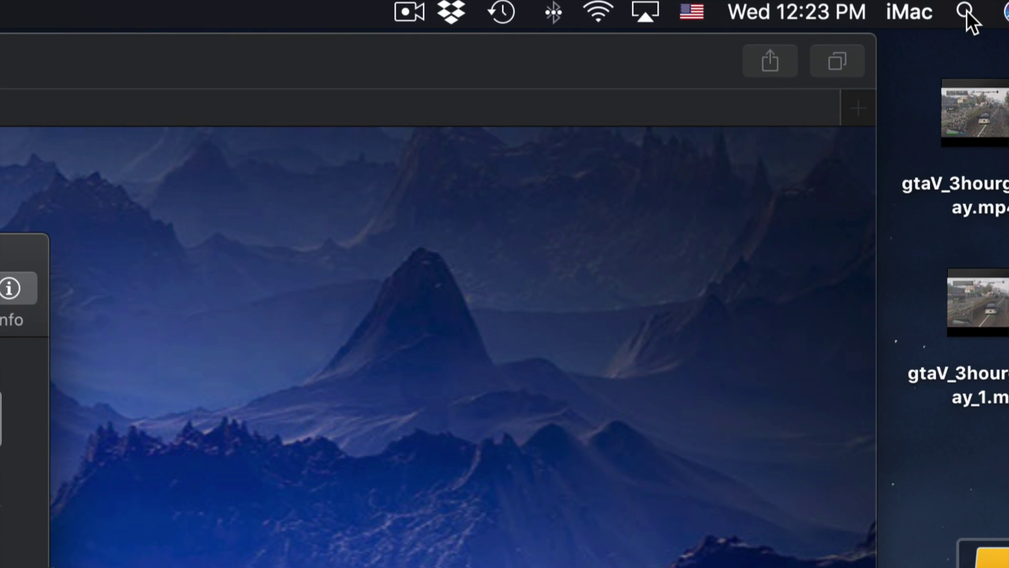
left_click(966, 10)
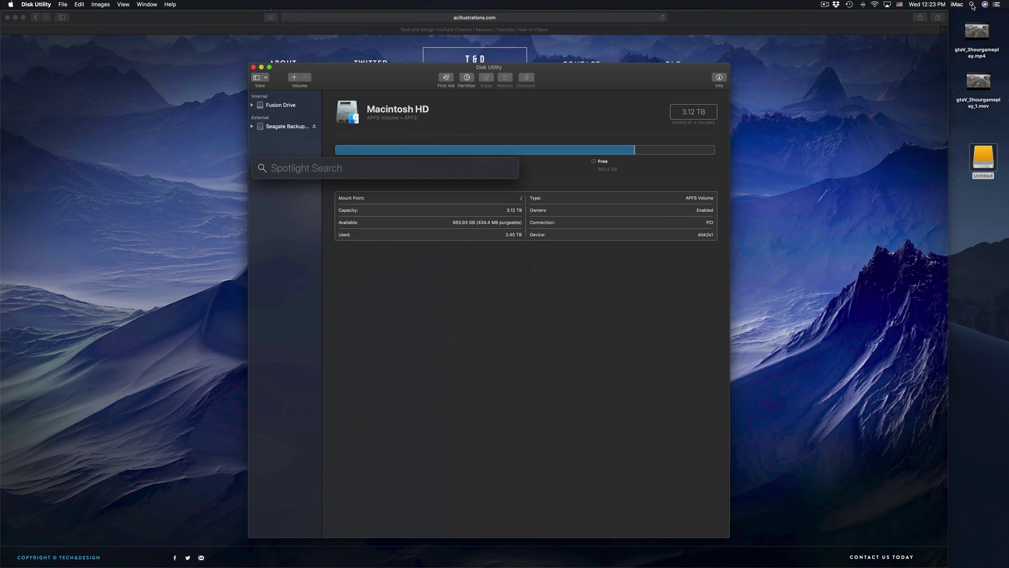
type("disk")
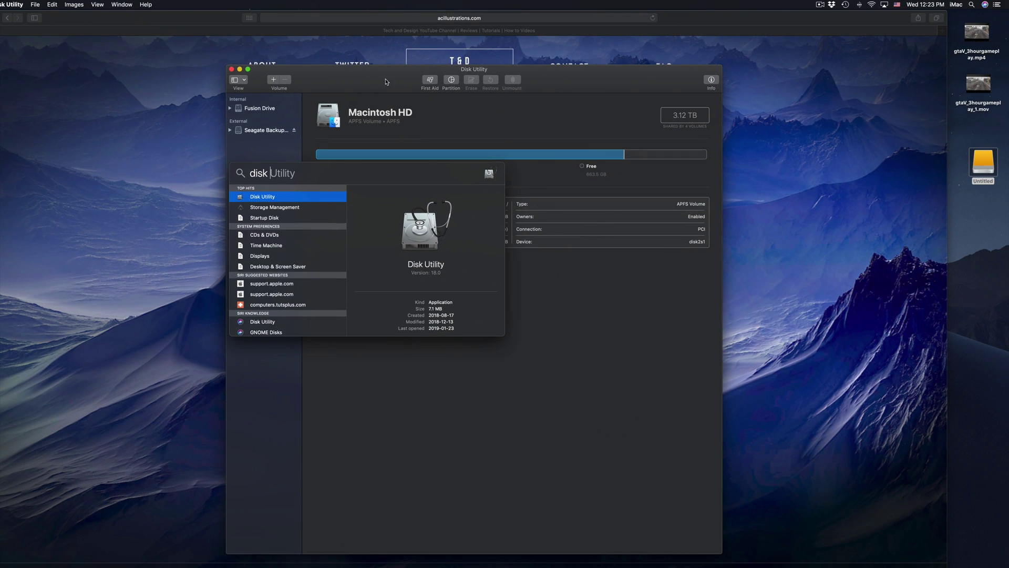
left_click(372, 80)
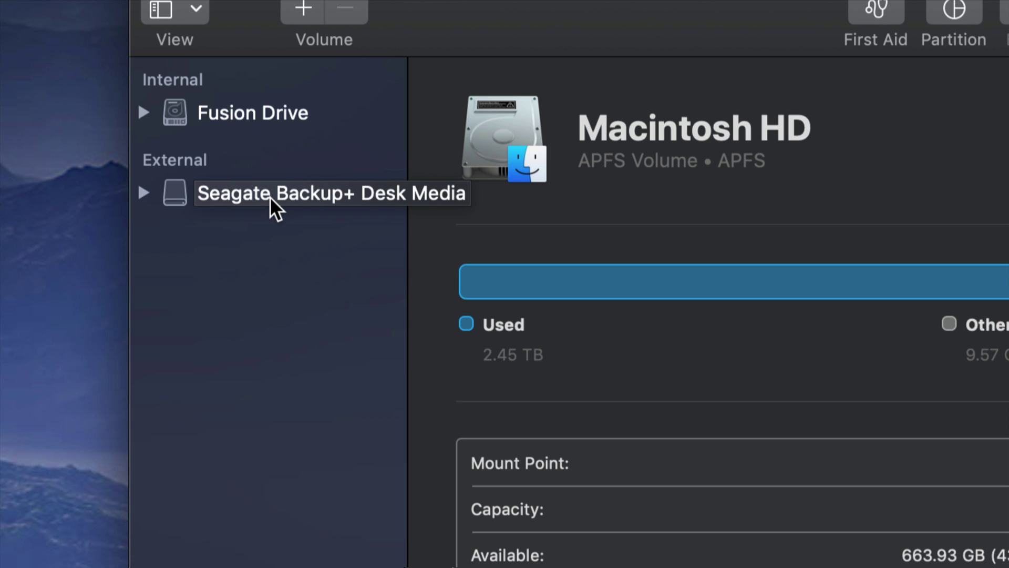
Step: Expand the external Seagate Backup+ Desk Media drive to show its volume, and select the drive itself
left_click(144, 192)
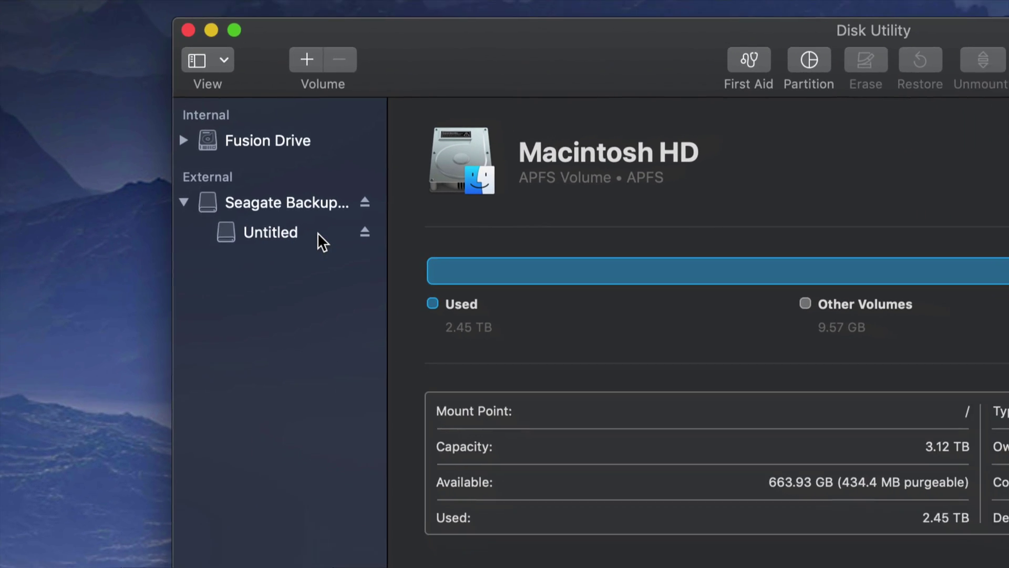
left_click_drag(598, 60, 481, 53)
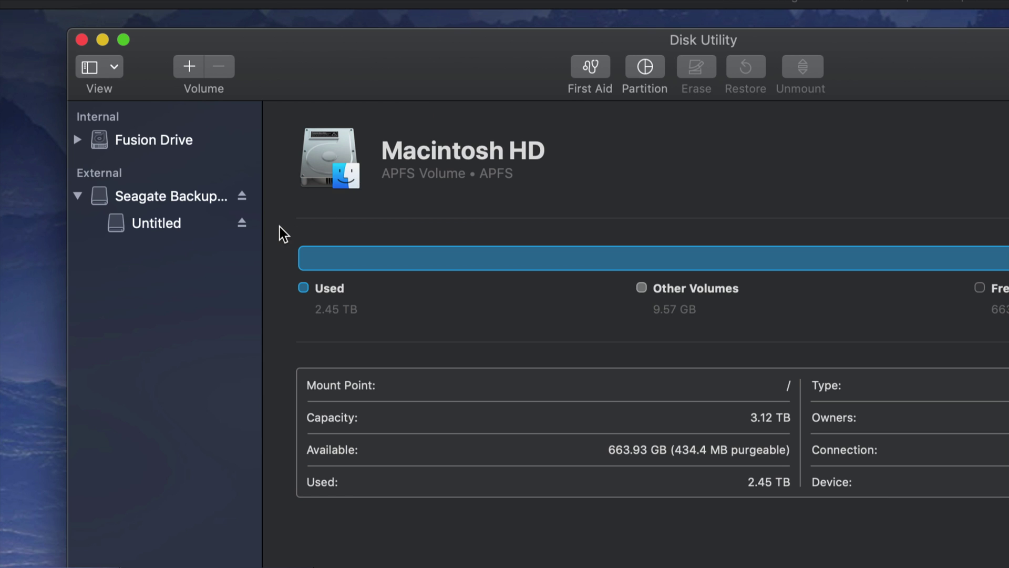
left_click(140, 199)
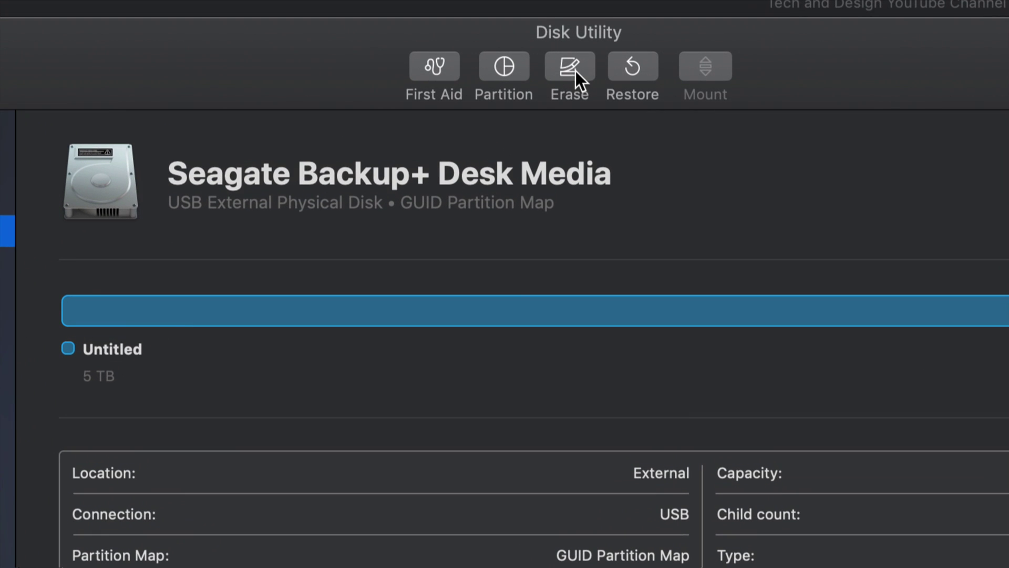
Step: Erase the Seagate Backup+ Desk Media drive with the name Untitled, the ExFAT format and the GUID Partition Map scheme
left_click(573, 71)
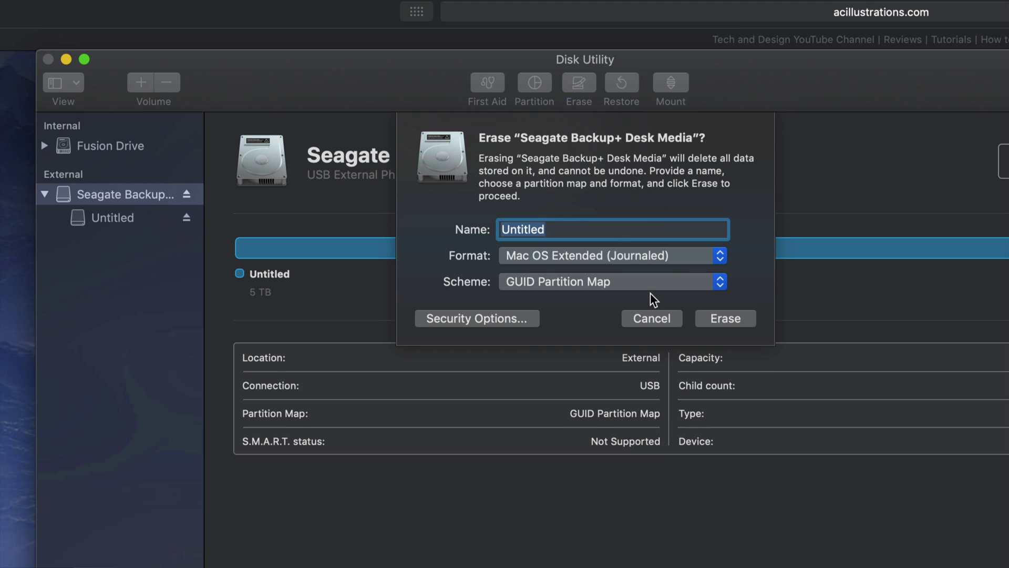
left_click(715, 255)
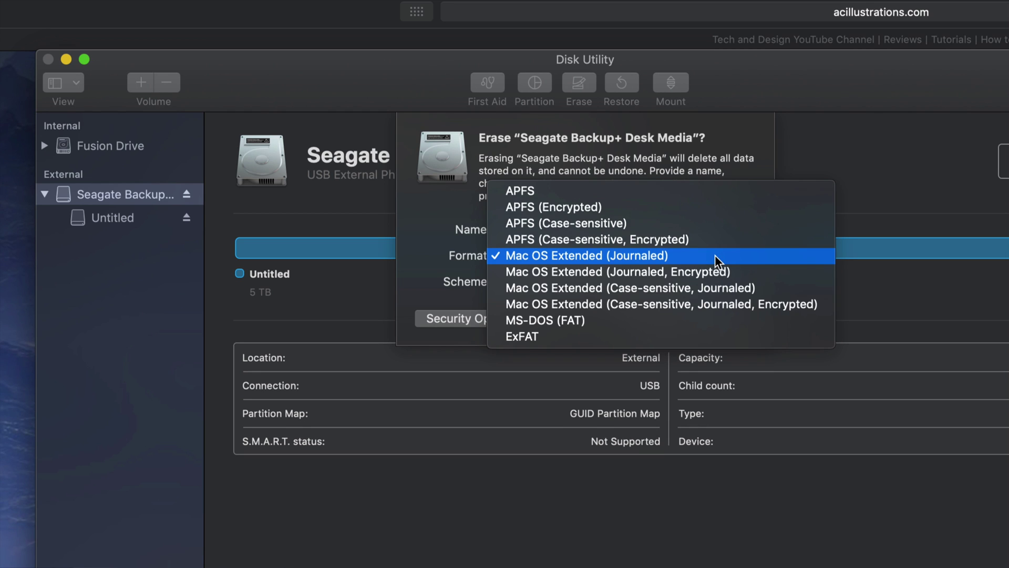
left_click(567, 336)
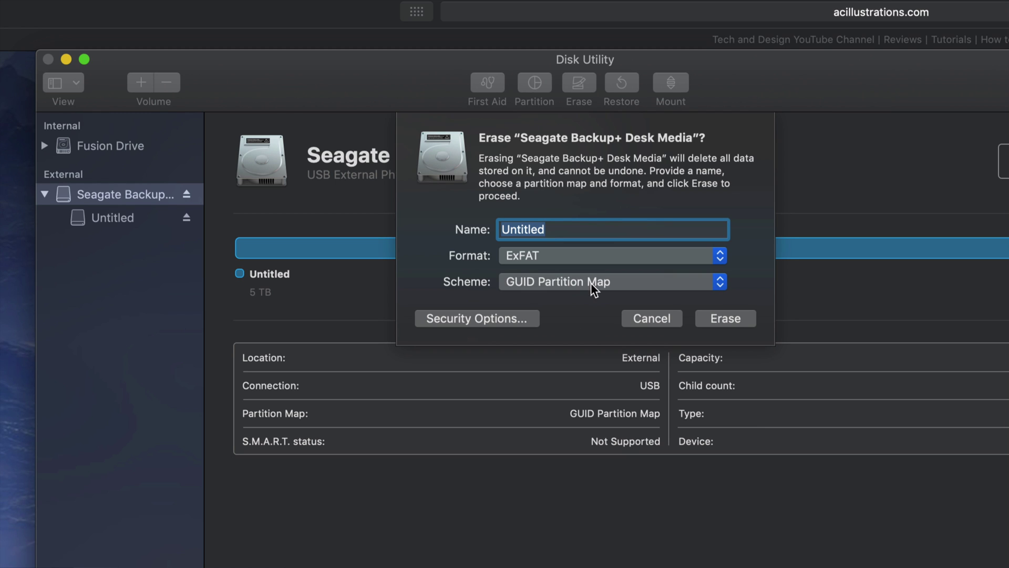
left_click(733, 323)
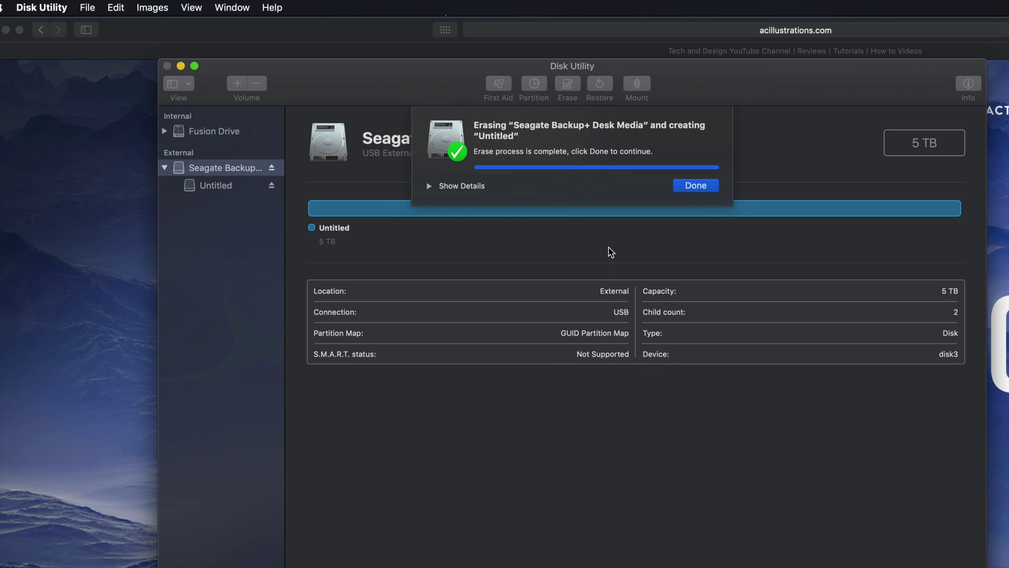
left_click(697, 188)
left_click_drag(734, 80, 692, 81)
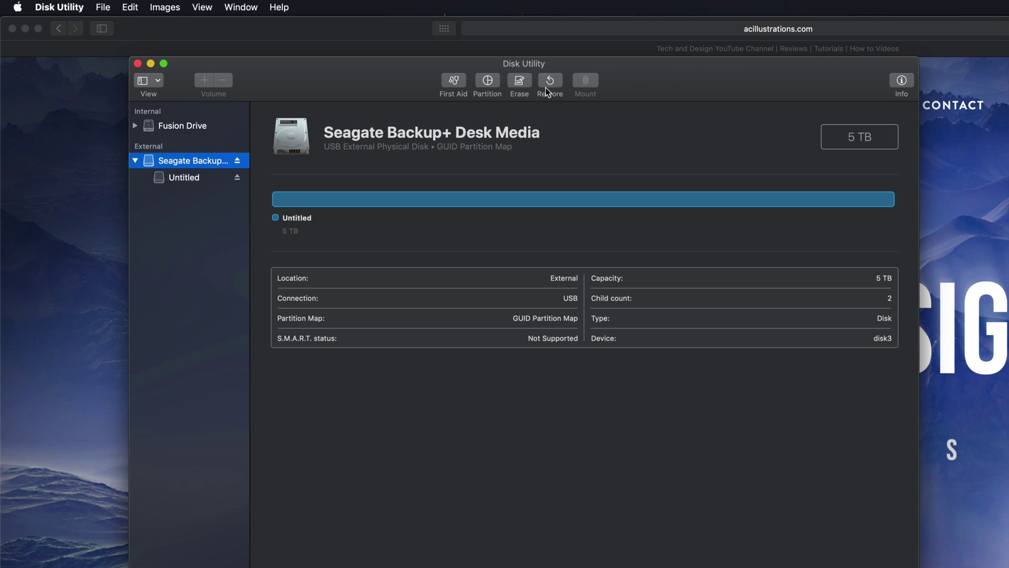
left_click(519, 81)
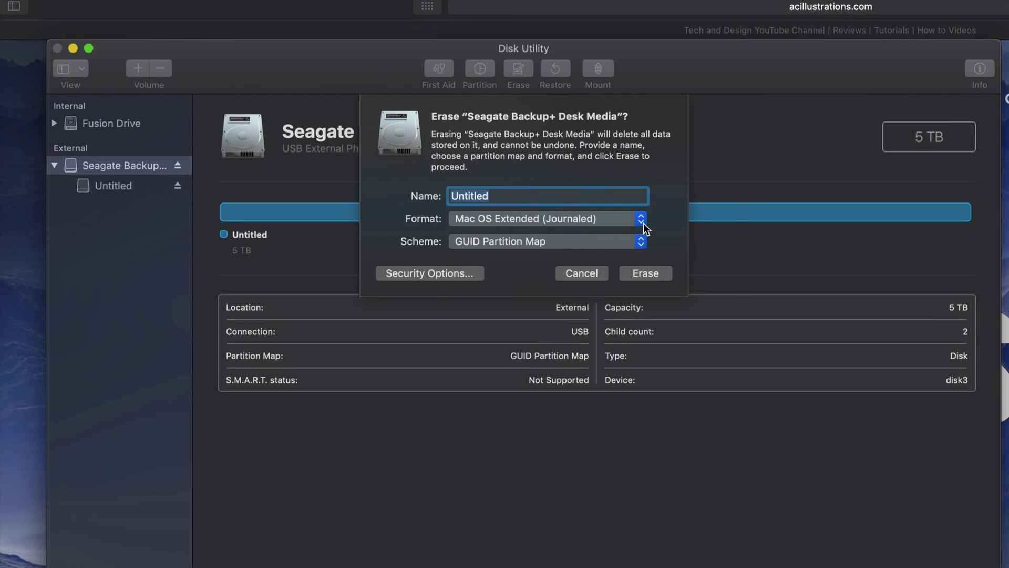
left_click(642, 222)
left_click(581, 220)
left_click(580, 220)
left_click(575, 219)
left_click(639, 218)
left_click(490, 288)
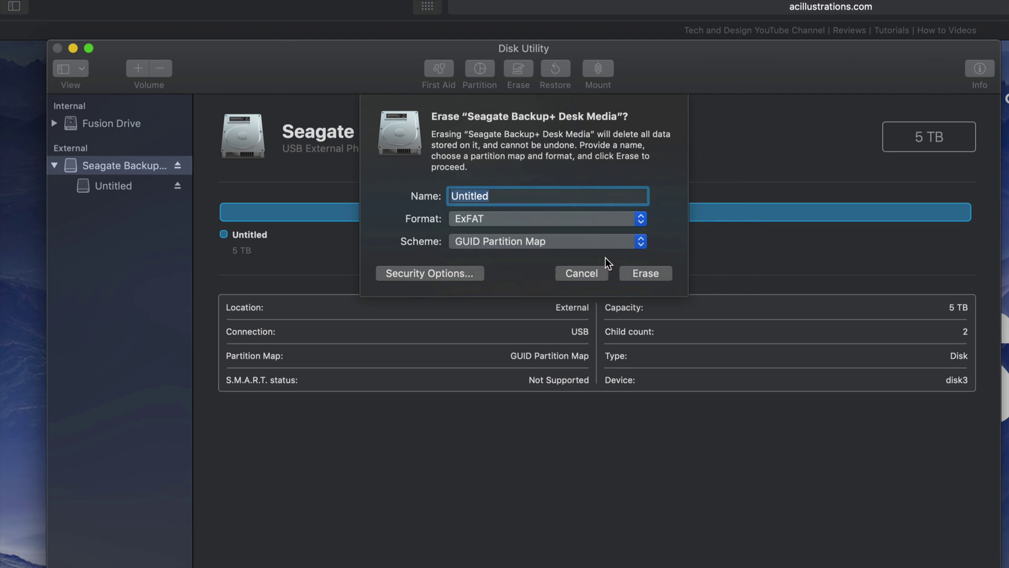
left_click(628, 241)
left_click(533, 256)
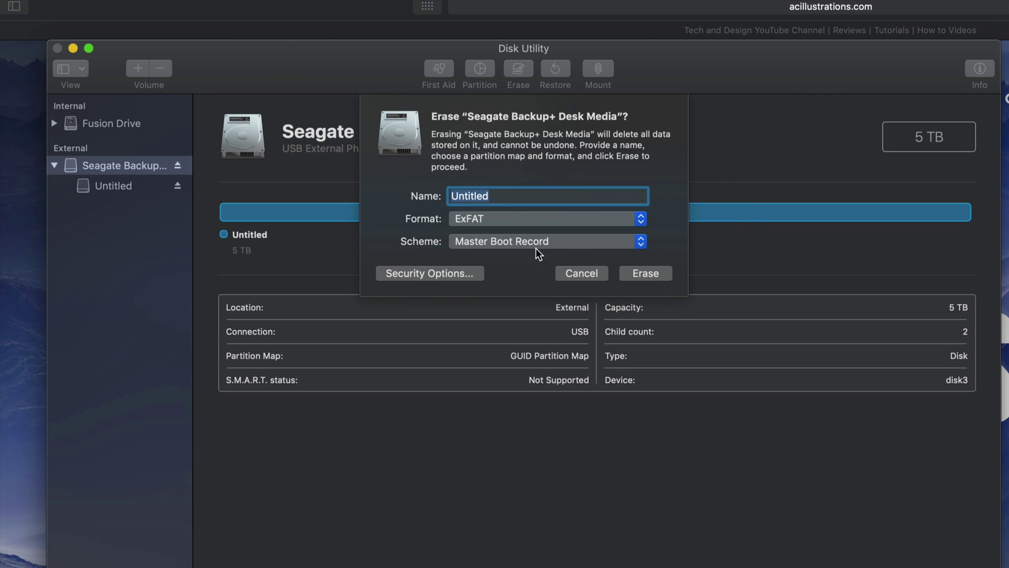
left_click(529, 245)
left_click(531, 247)
left_click(534, 245)
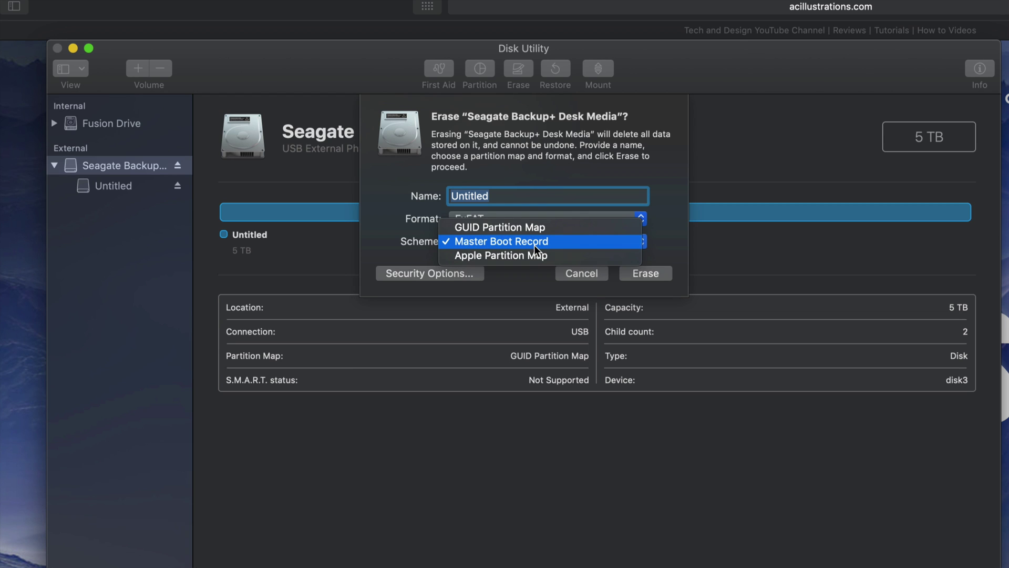
left_click(544, 228)
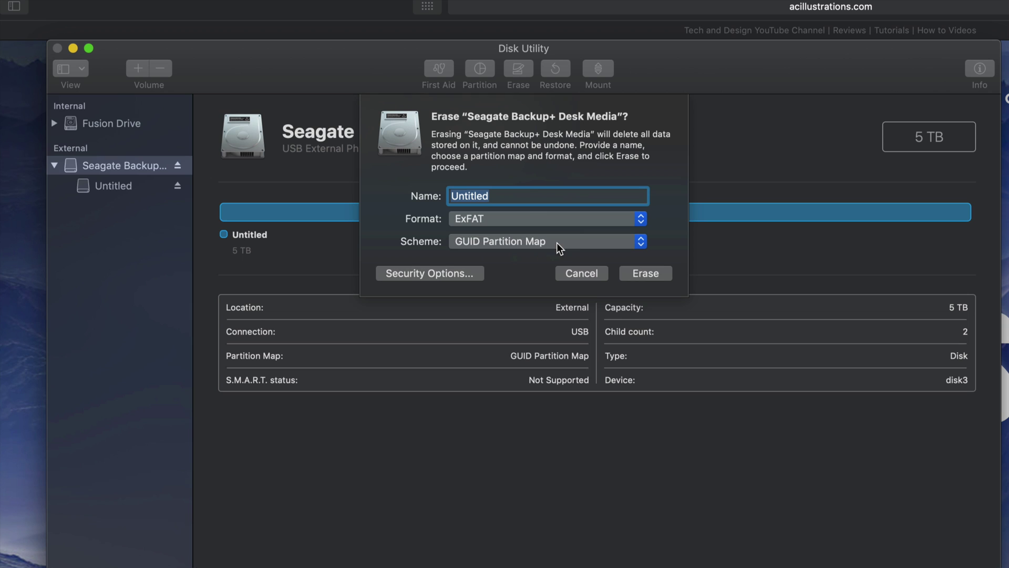
left_click(563, 274)
Step: Erase the Seagate Backup+ Desk Media drive as Untitled with the Mac OS Extended (Journaled) format and GUID Partition Map scheme
left_click(518, 69)
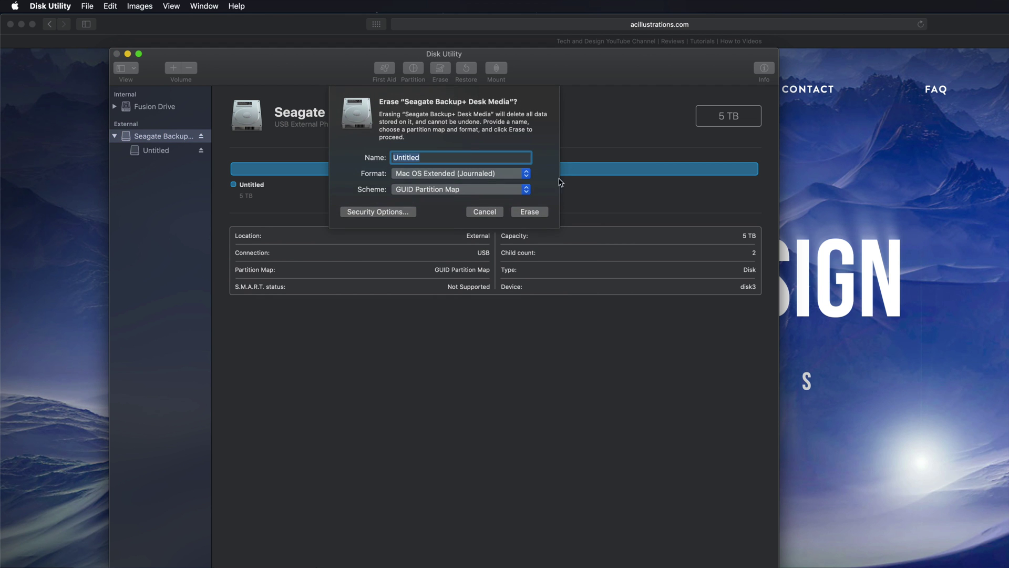
left_click(526, 175)
left_click(513, 175)
left_click(530, 213)
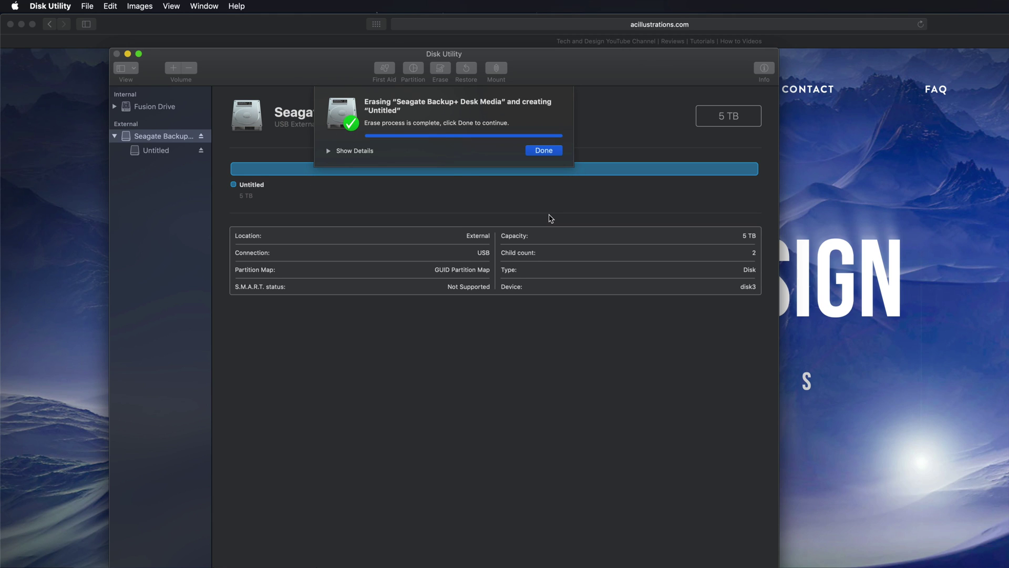
left_click(537, 152)
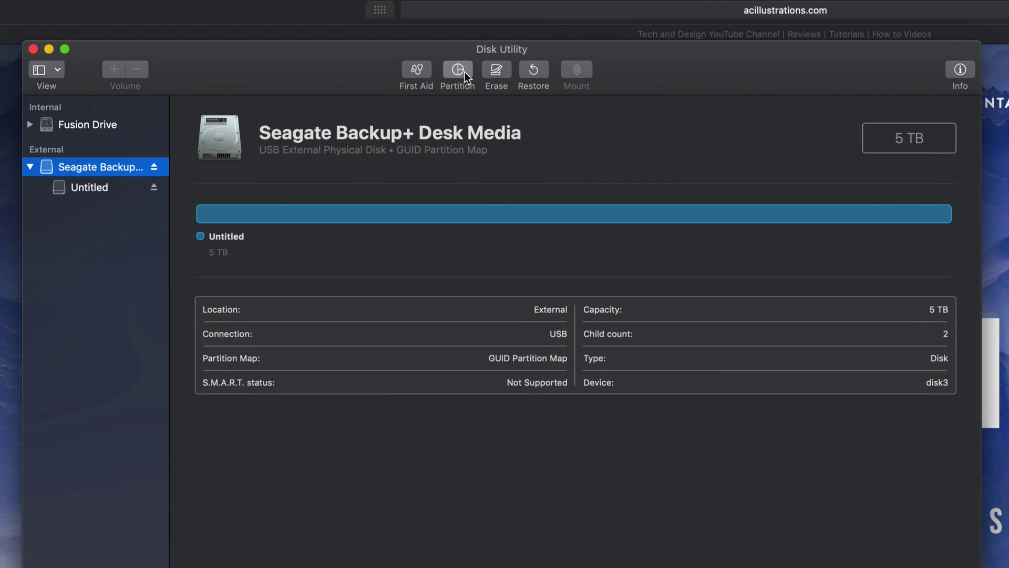
Step: Start partitioning the Seagate Backup+ Desk Media drive and add a second partition, splitting it into two 2.5 TB partitions
left_click(464, 74)
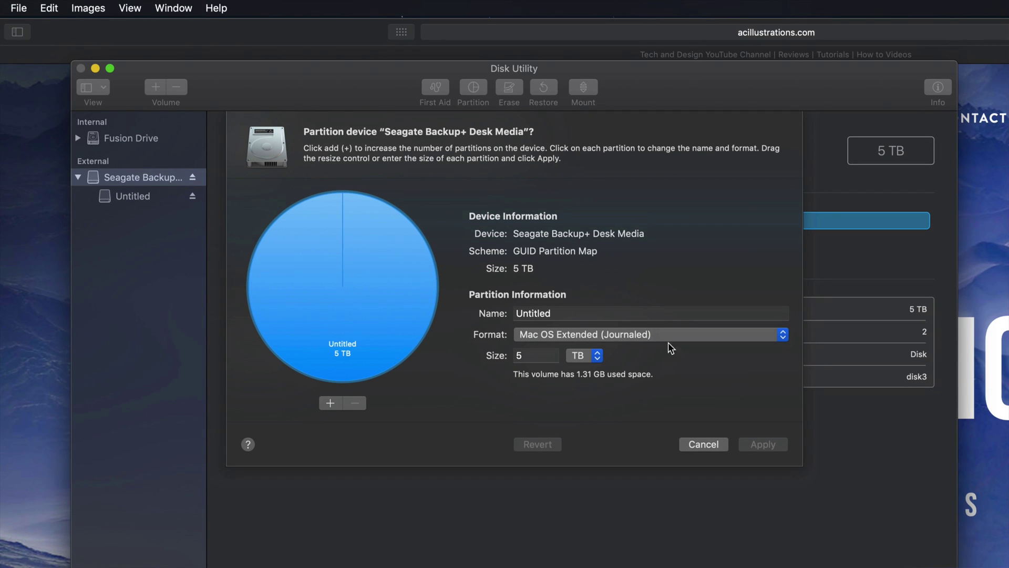
left_click_drag(657, 104, 647, 59)
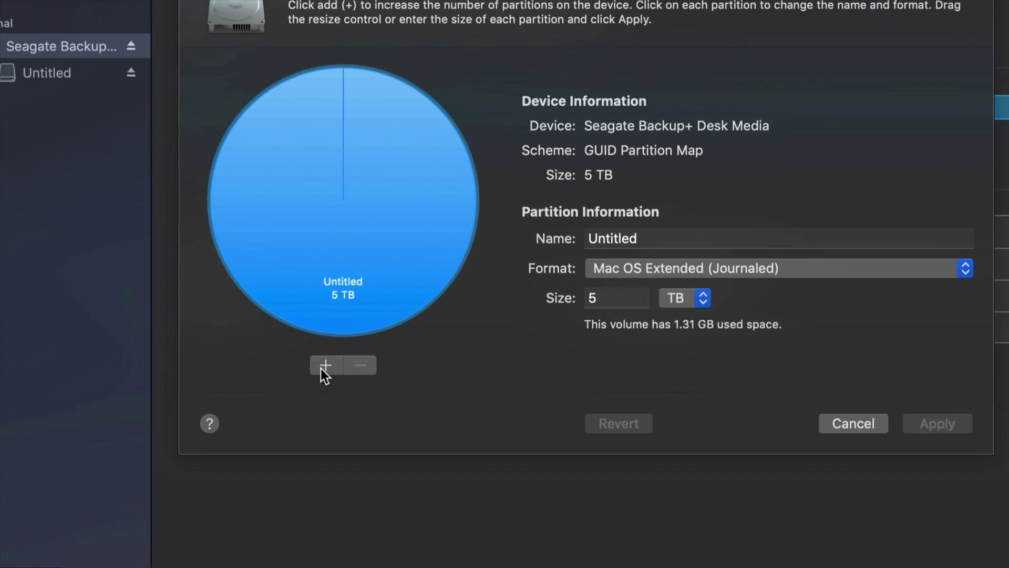
left_click(325, 365)
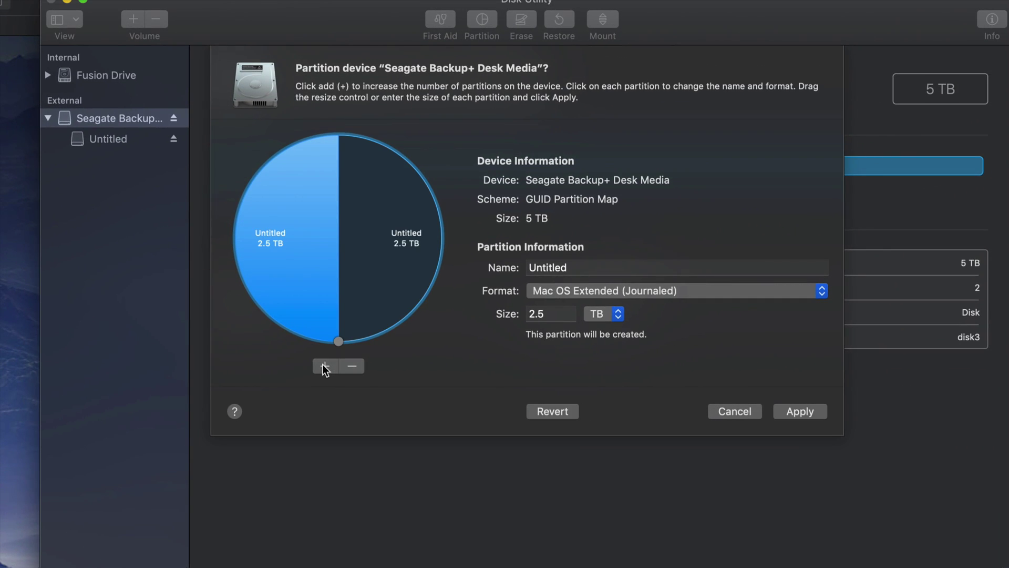
Step: Examine the partition information of each 2.5 TB half in the drive's partition chart
left_click(386, 223)
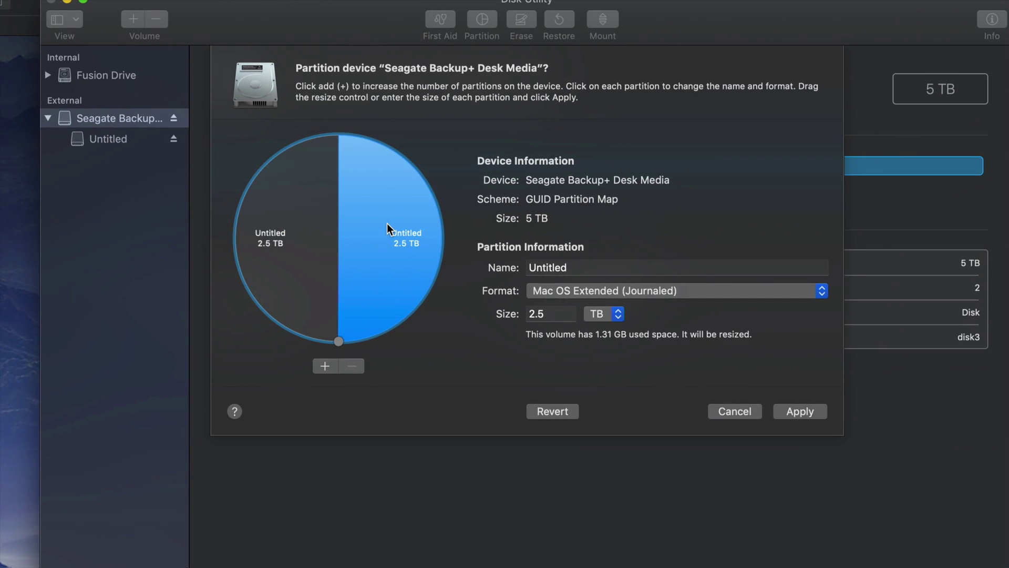
left_click(307, 224)
left_click(367, 222)
left_click(323, 223)
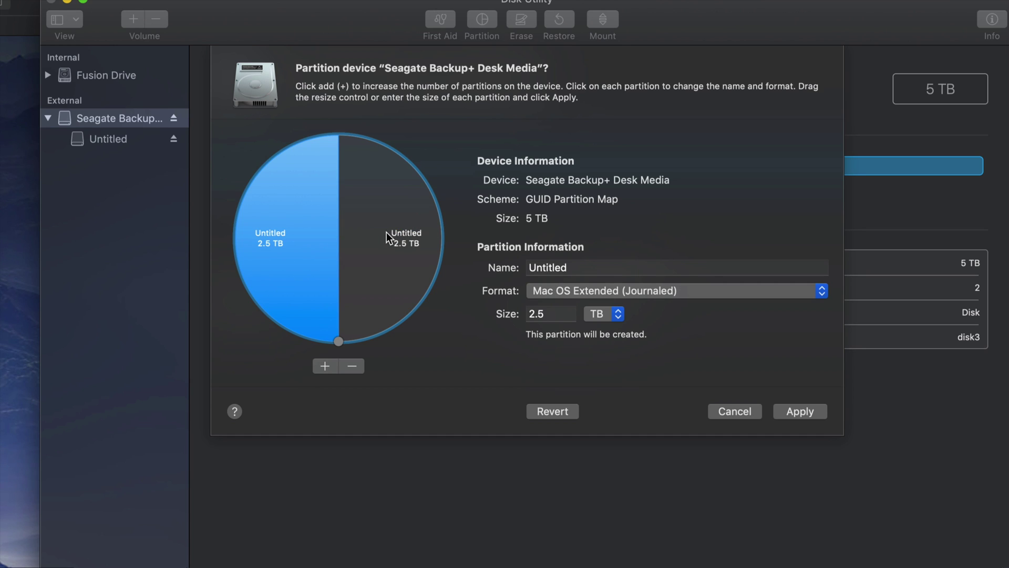
left_click(390, 233)
left_click(313, 232)
left_click(352, 230)
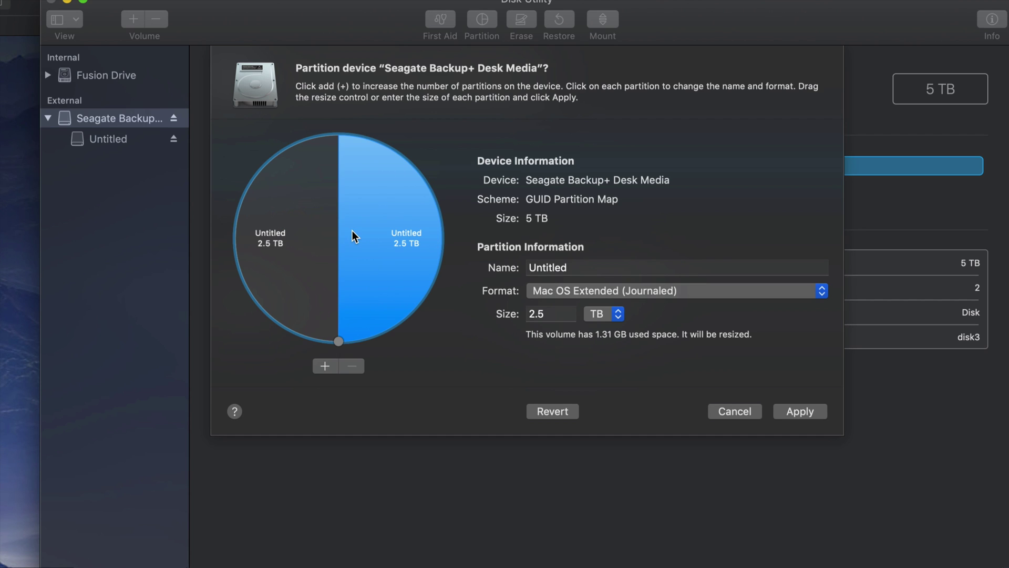
left_click(278, 232)
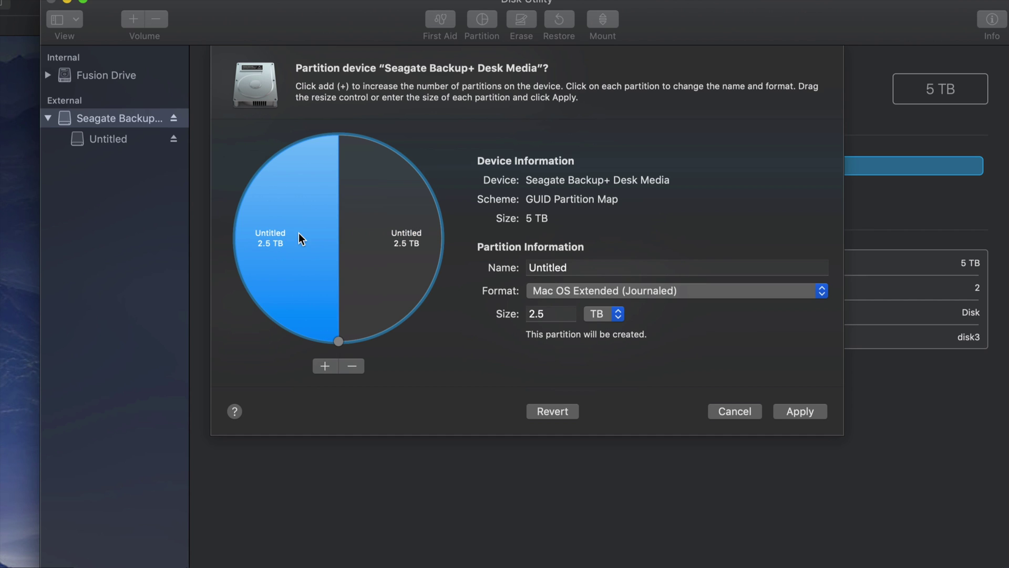
Step: Name the existing volume's partition in the right half of the chart PC and set its format to ExFAT
left_click(375, 229)
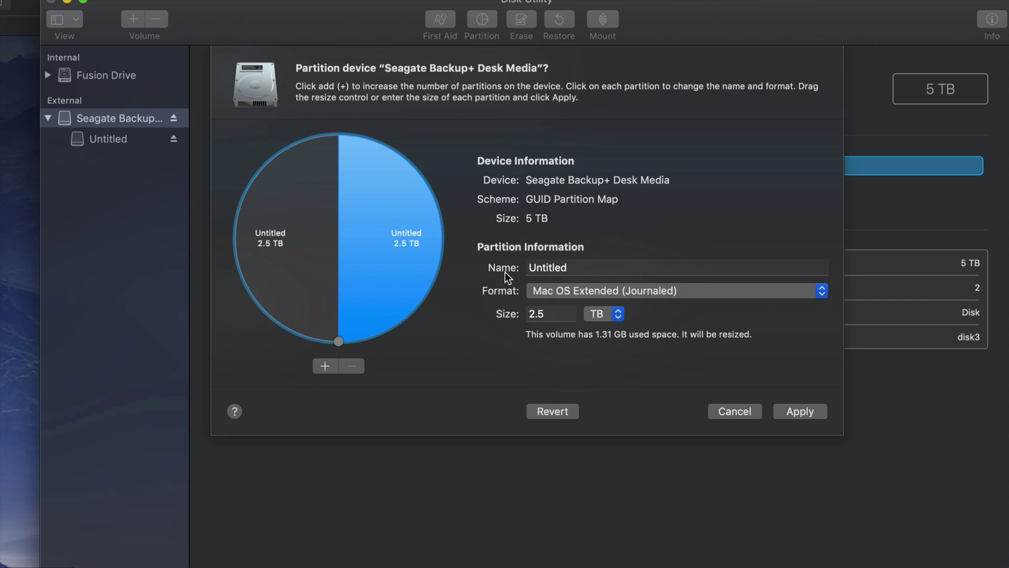
left_click_drag(564, 270, 496, 264)
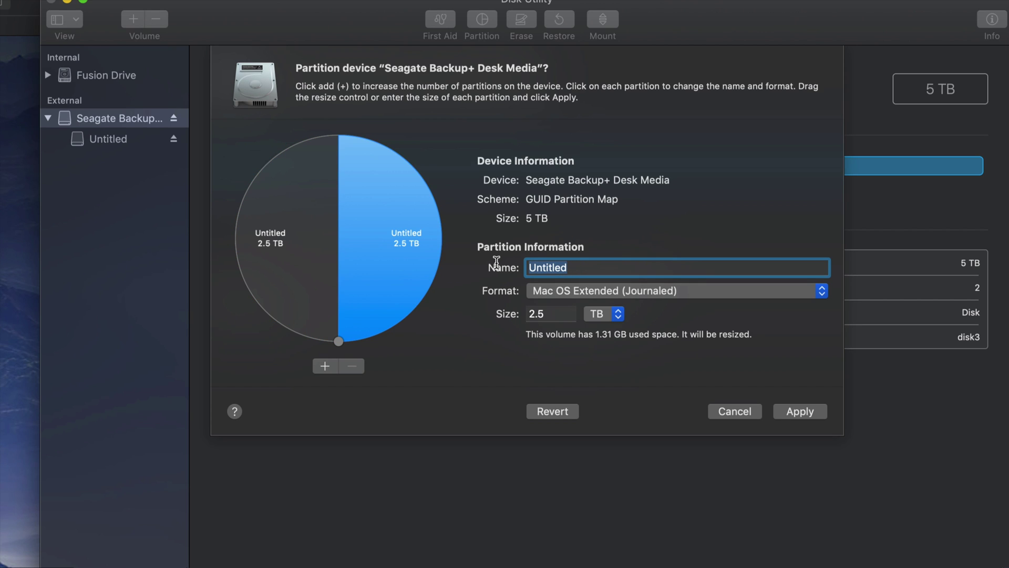
type("pc")
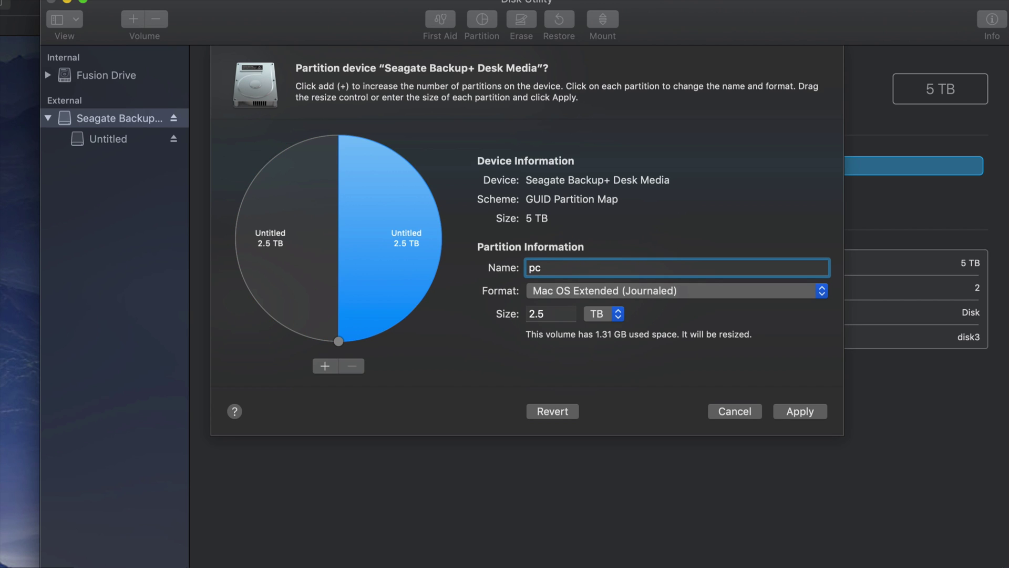
key("BackSpace")
key("BackSpace")
key("BackSpace")
type("PC")
left_click(592, 291)
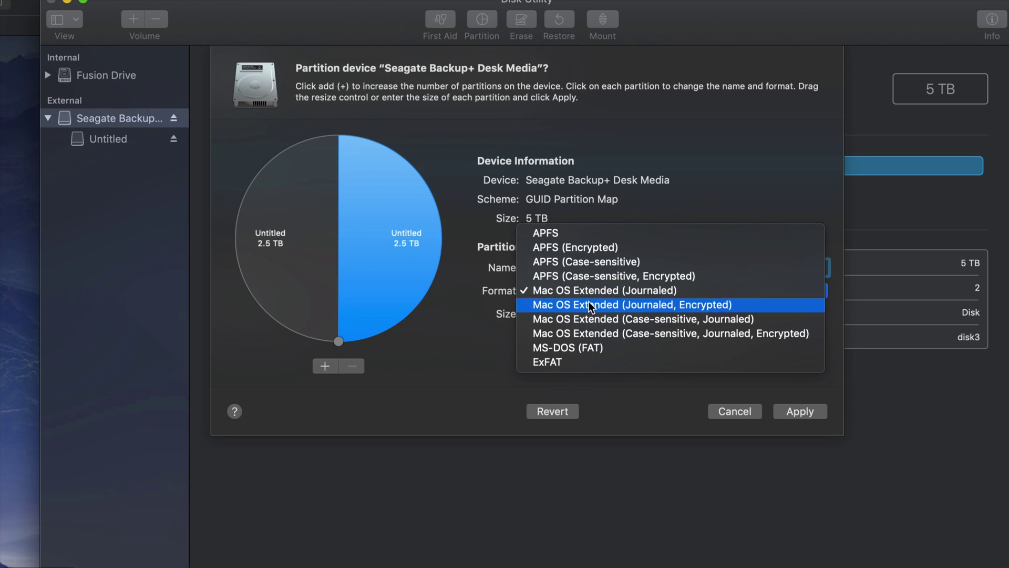
left_click(574, 361)
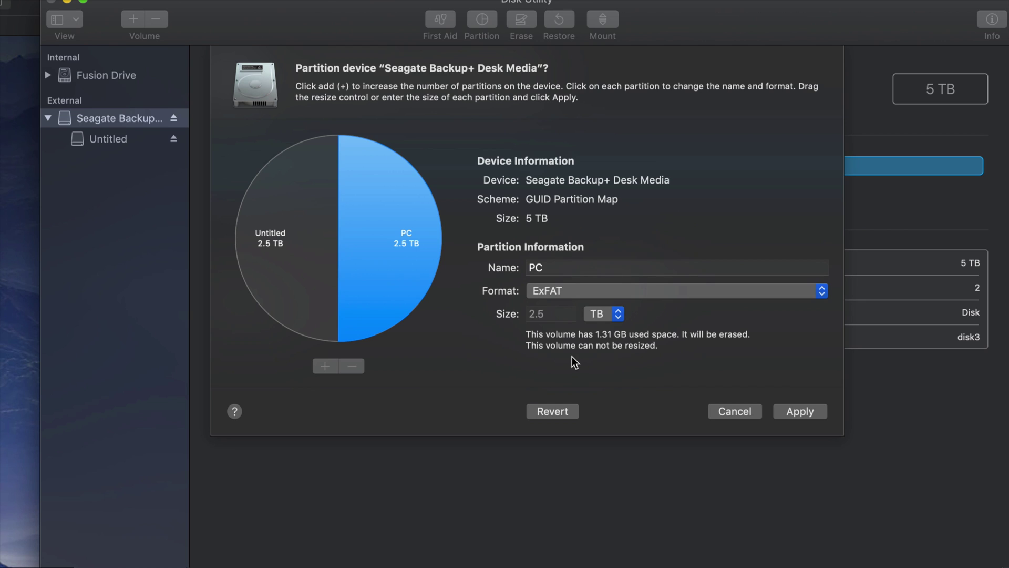
Step: Name the untitled 2.5 TB partition in the left half of the chart mac
left_click(352, 284)
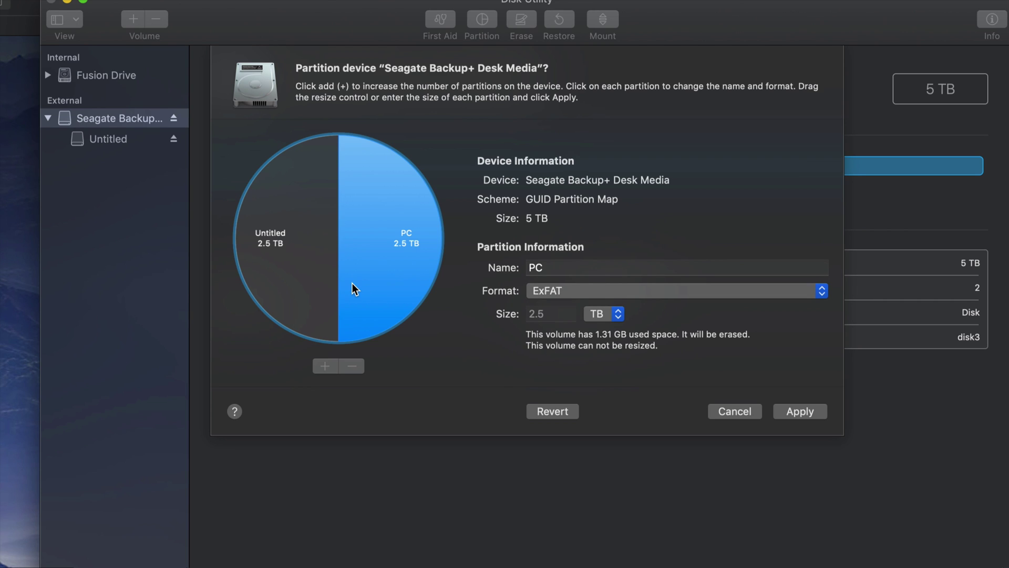
left_click(269, 263)
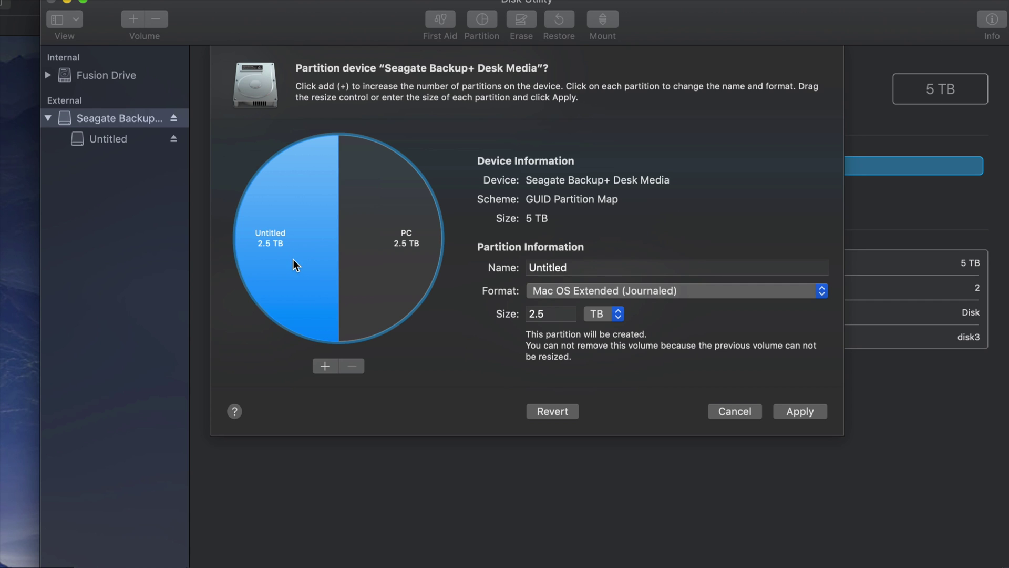
left_click(581, 268)
left_click_drag(581, 268, 529, 267)
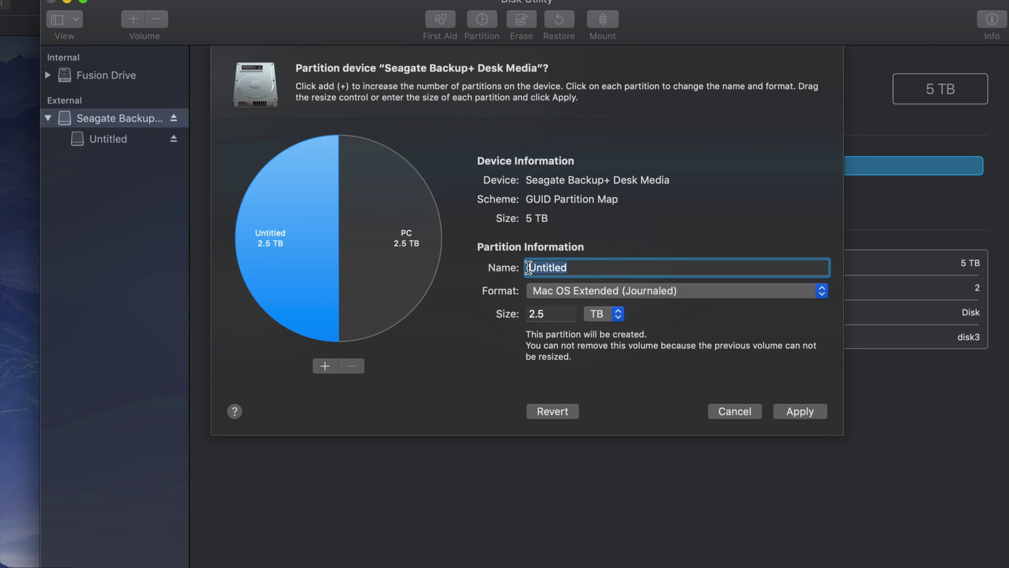
type("mac")
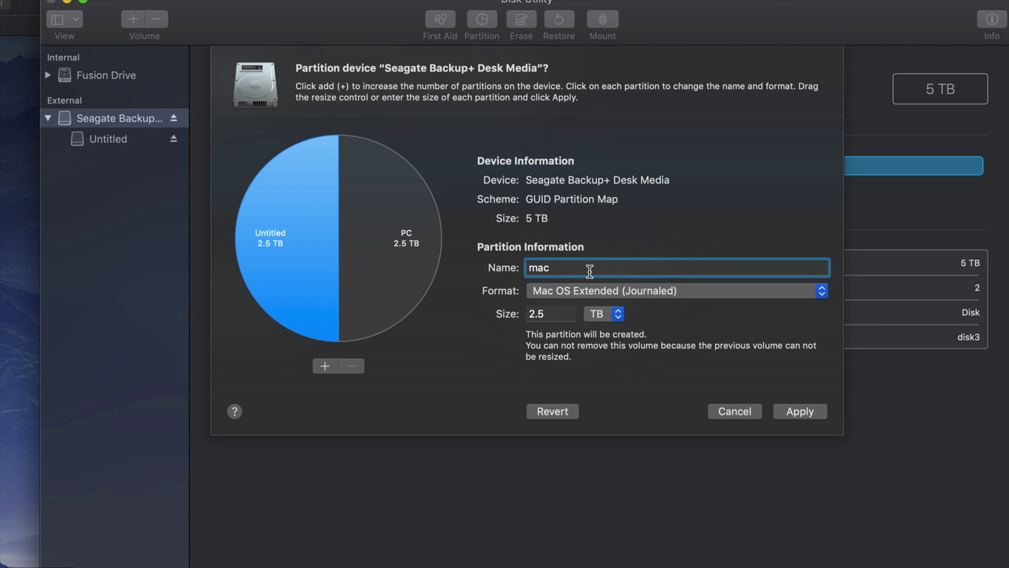
left_click(398, 276)
left_click(313, 283)
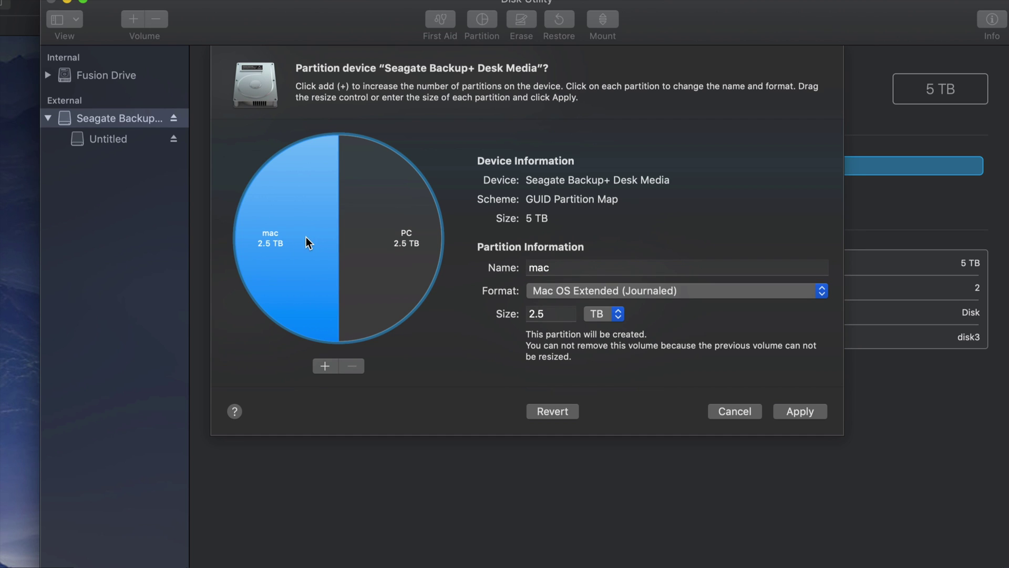
Step: Add a third partition by splitting the mac partition, and enlarge the new one to about 2.1 TB
left_click(409, 278)
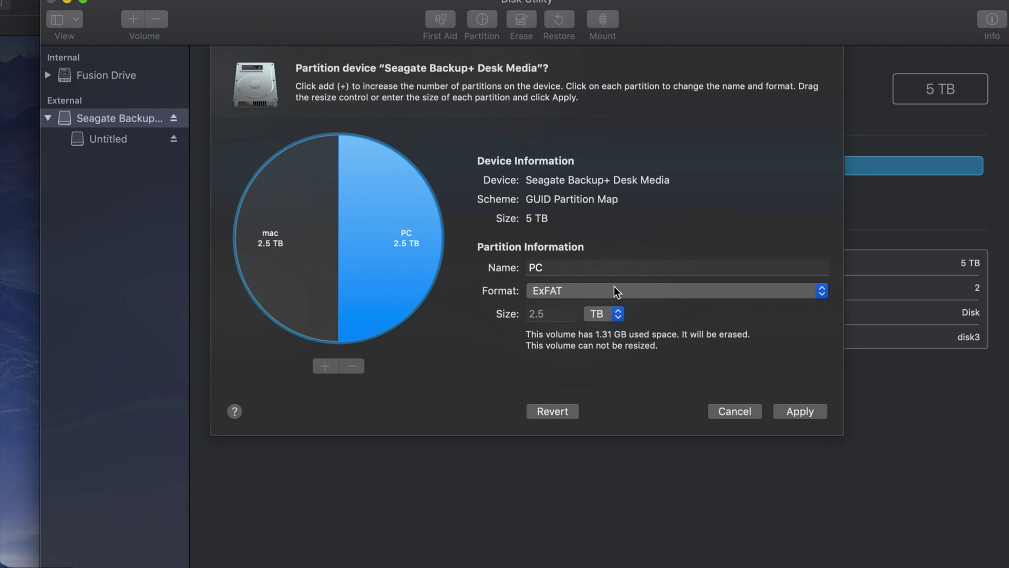
left_click(324, 304)
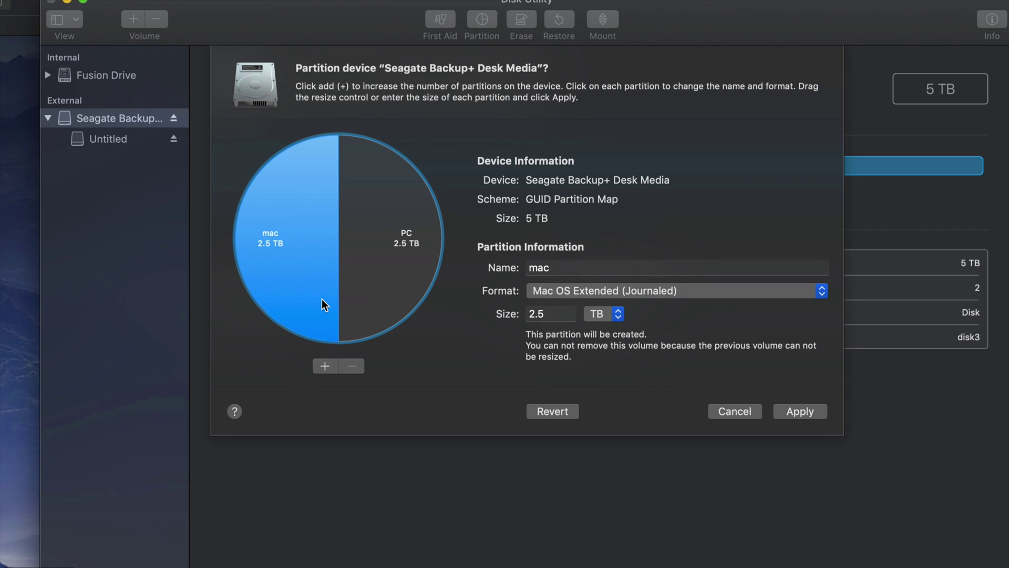
left_click(325, 366)
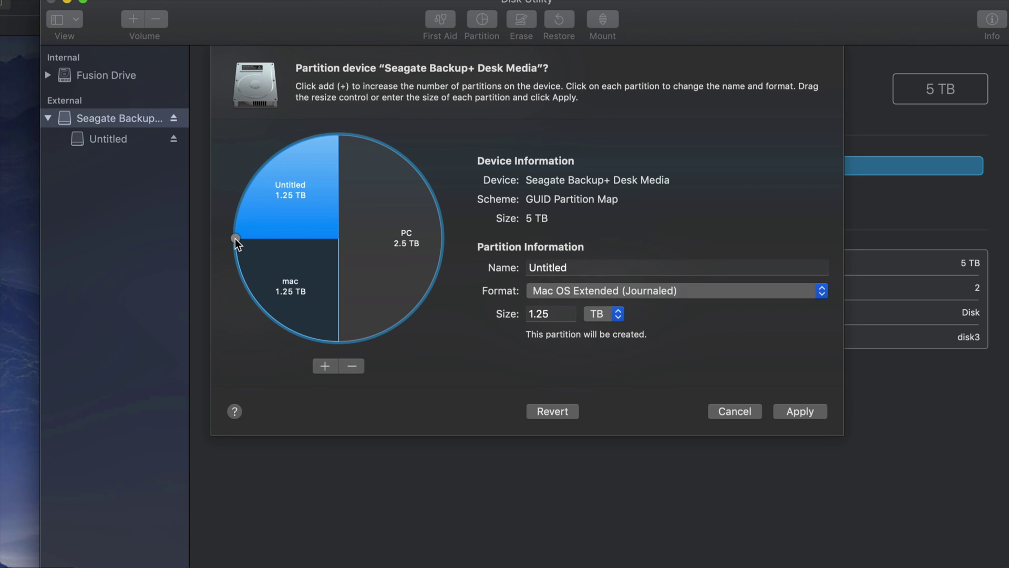
left_click_drag(234, 238, 282, 343)
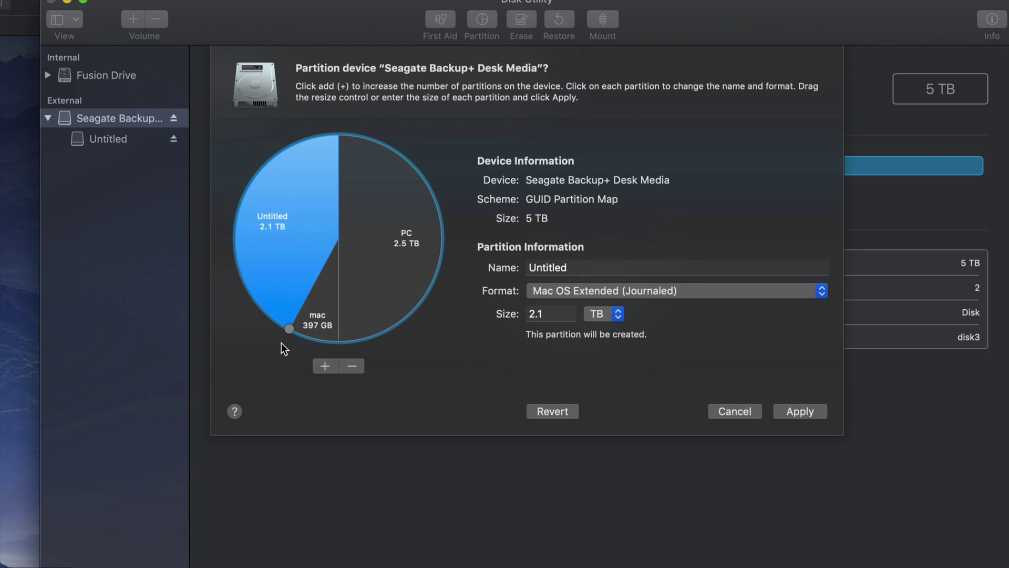
Step: Name the new untitled partition next to mac Time Machine
left_click(392, 270)
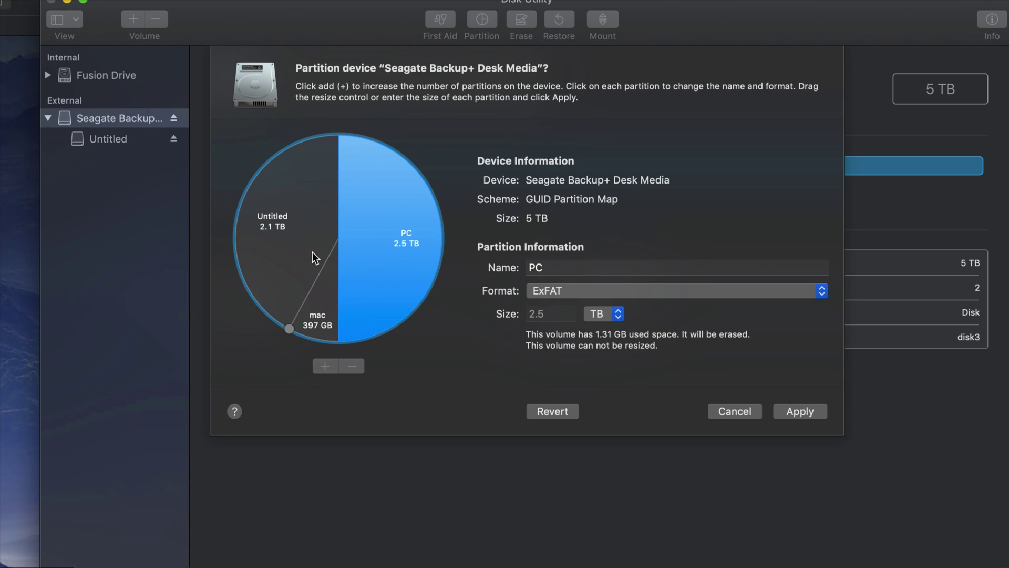
left_click(269, 246)
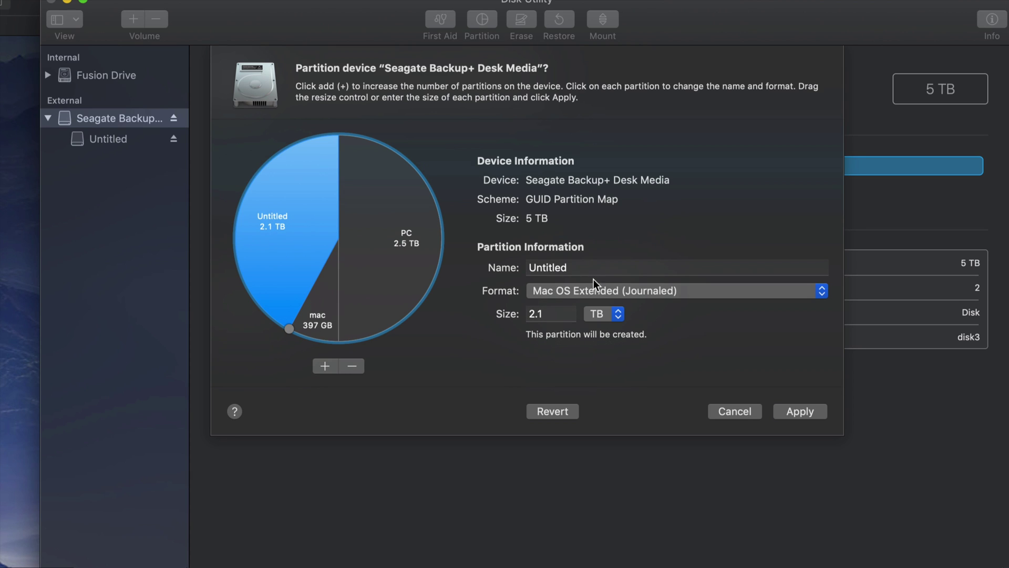
left_click(603, 267)
left_click_drag(604, 268, 521, 267)
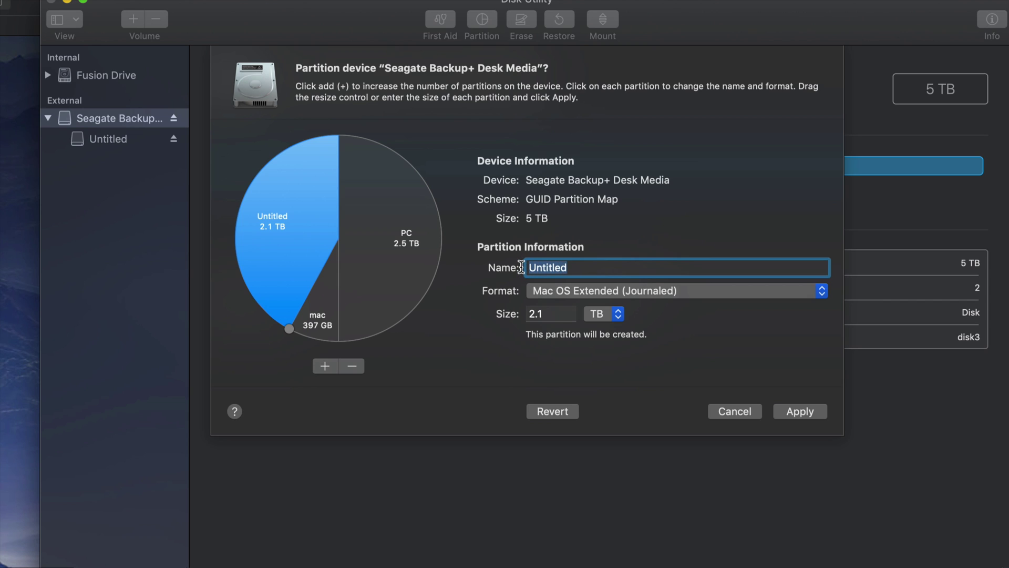
type("Time Ma")
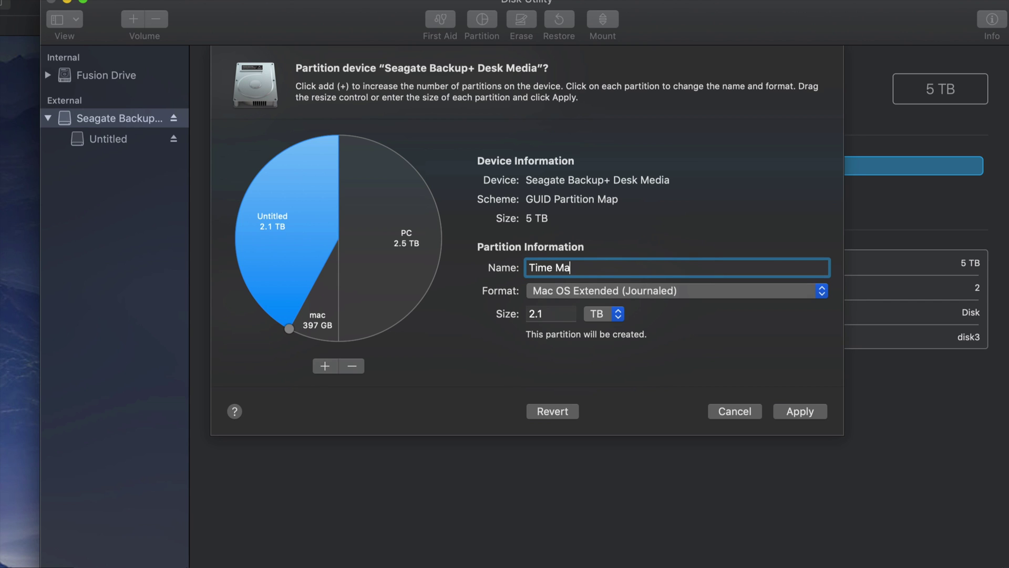
type("chine")
left_click(415, 231)
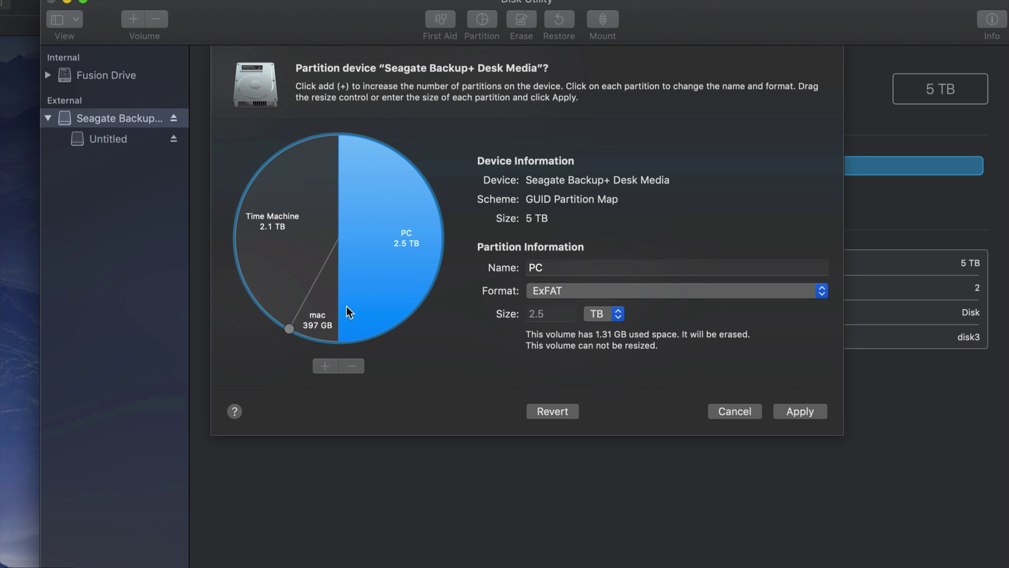
Step: Review the formats of the Time Machine, mac and PC partitions, keeping mac on Mac OS Extended (Journaled)
left_click(327, 311)
left_click(296, 251)
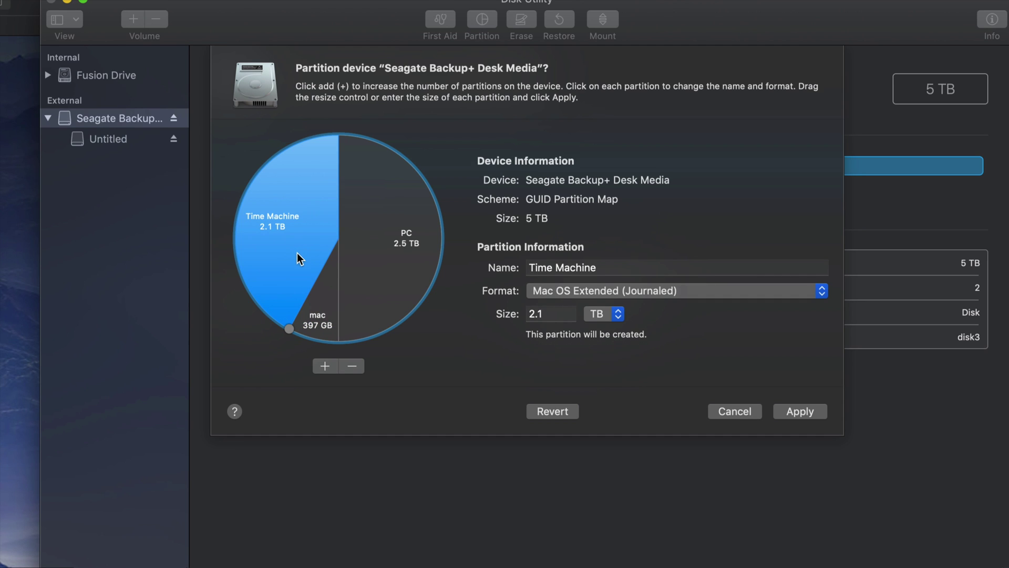
left_click(746, 293)
left_click(714, 291)
left_click(326, 310)
left_click(787, 290)
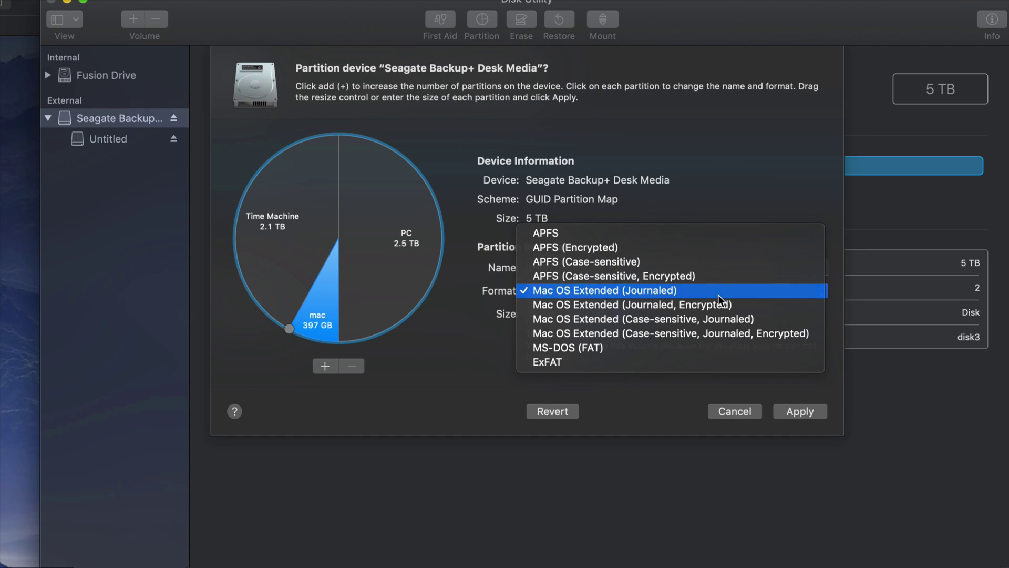
left_click(718, 295)
left_click(406, 270)
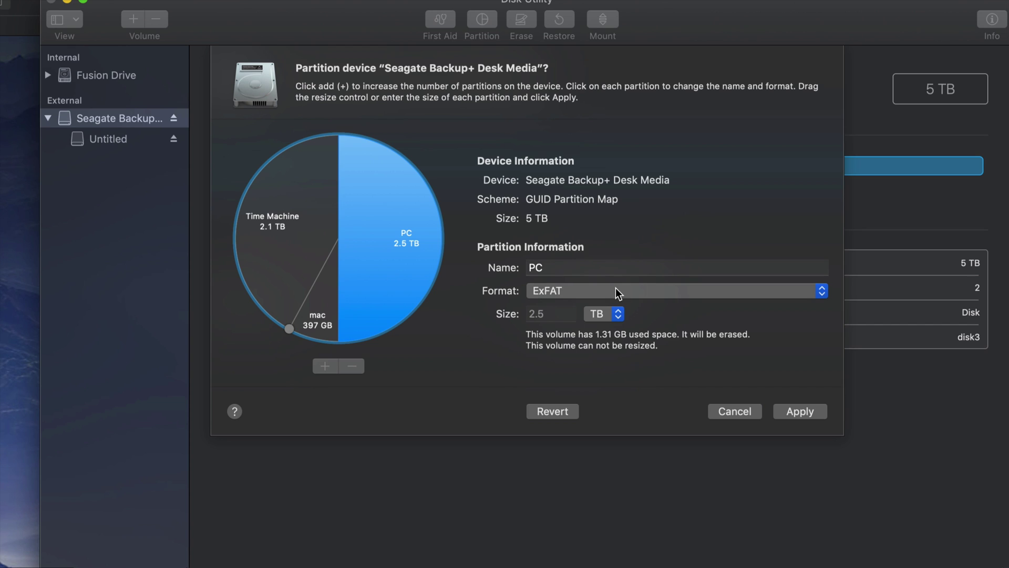
Step: Enlarge the Time Machine partition to about 2.15 TB at the expense of mac, and check each partition's information
left_click(283, 252)
left_click(394, 241)
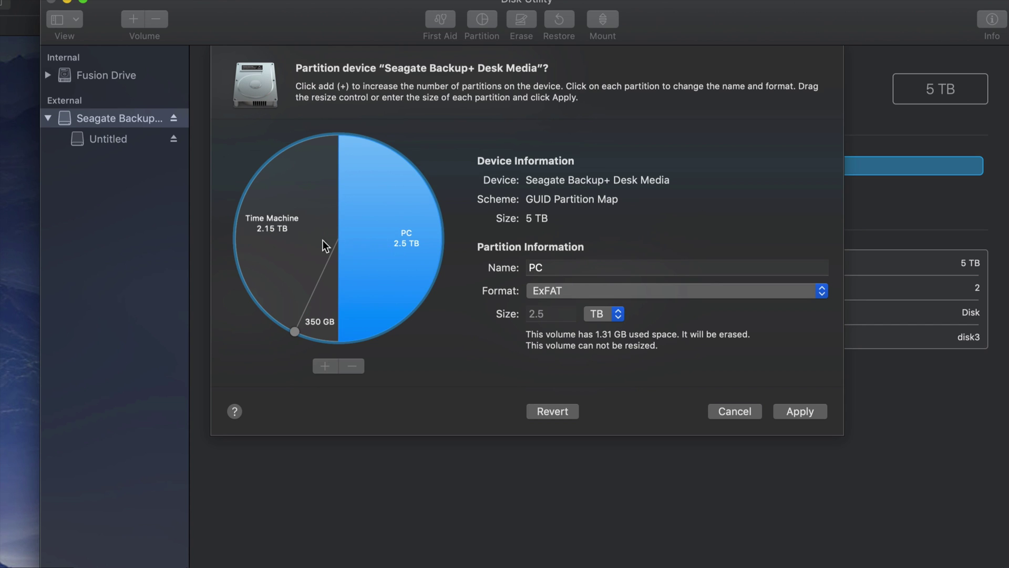
left_click(320, 266)
left_click(329, 273)
left_click(392, 274)
left_click(299, 255)
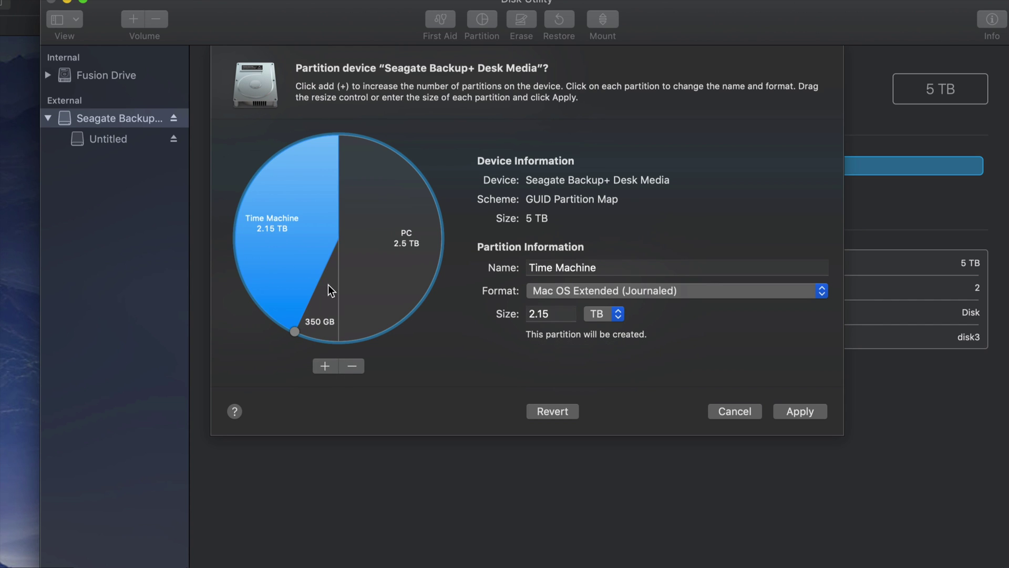
left_click(328, 285)
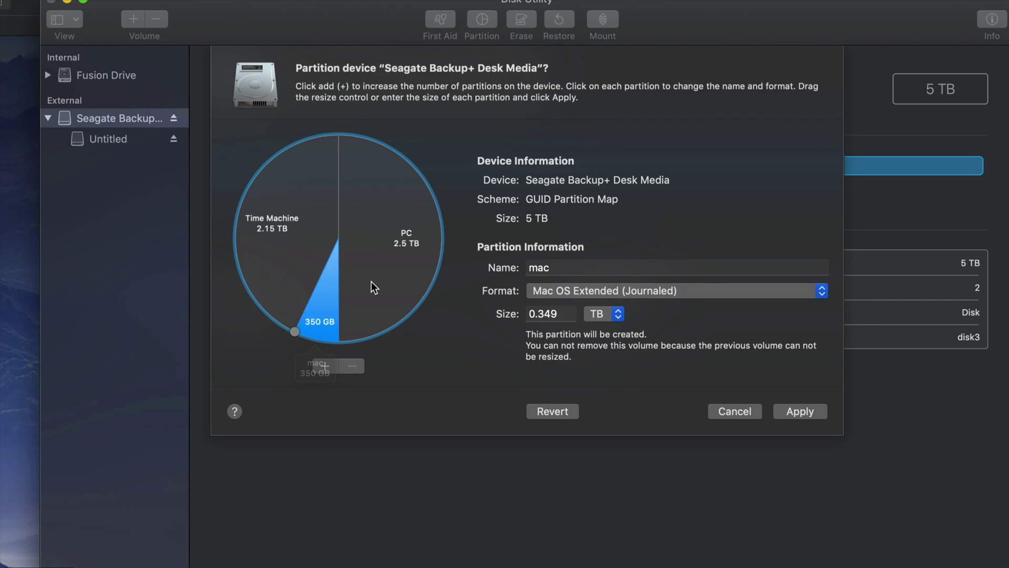
Step: Apply the three-partition layout to the Seagate Backup+ Desk Media drive and close the finished operation
left_click(808, 412)
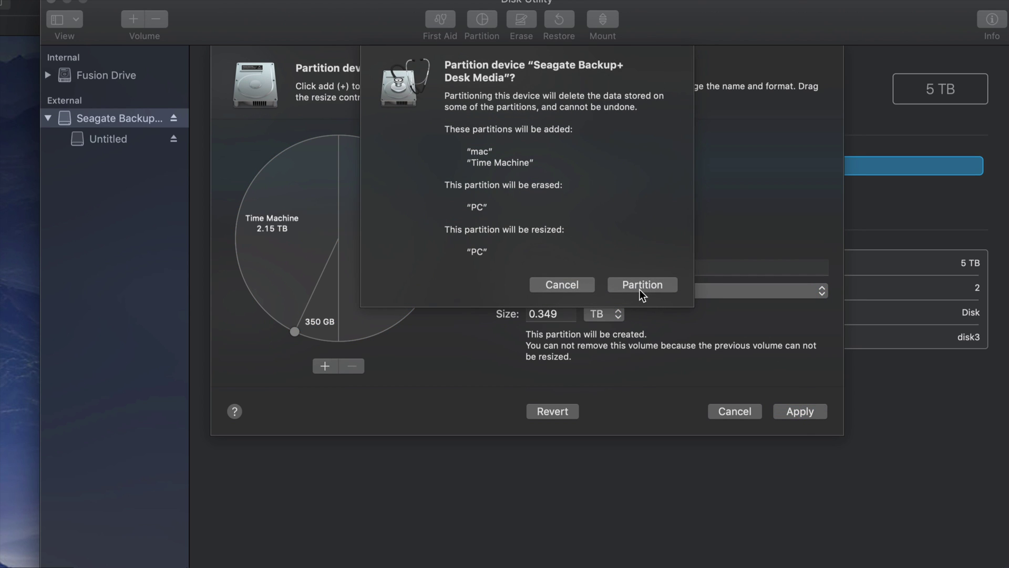
left_click(636, 287)
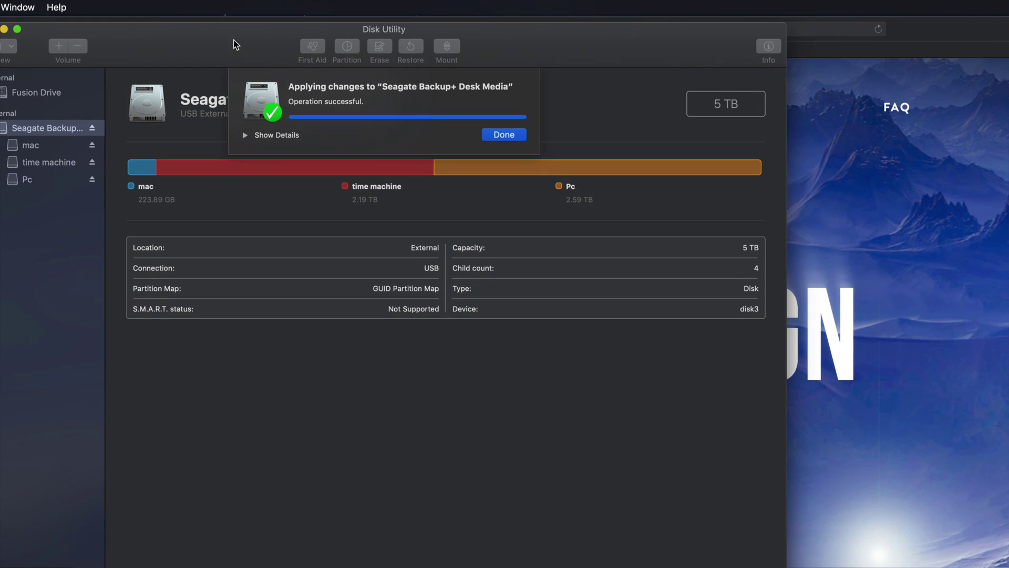
left_click_drag(234, 40, 317, 43)
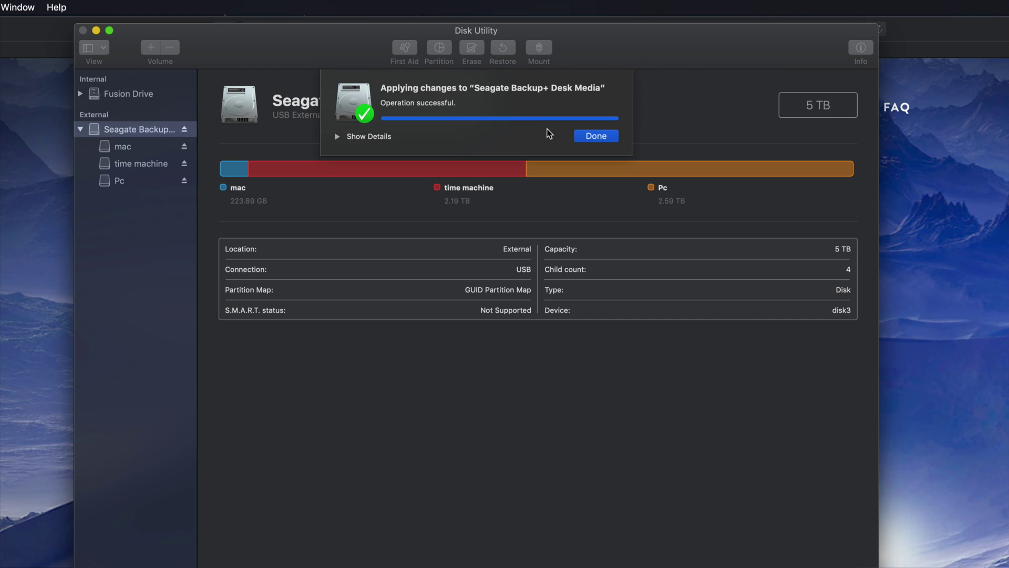
left_click(596, 136)
Step: Examine the format and capacity details of the mac, time machine and Pc volumes
left_click(125, 150)
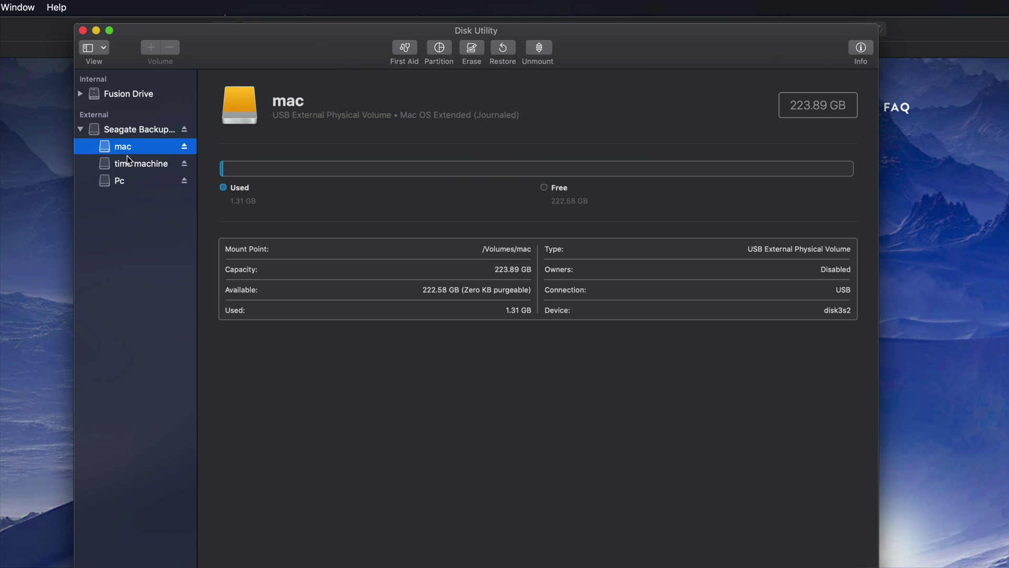
left_click(132, 165)
left_click(134, 150)
left_click(141, 165)
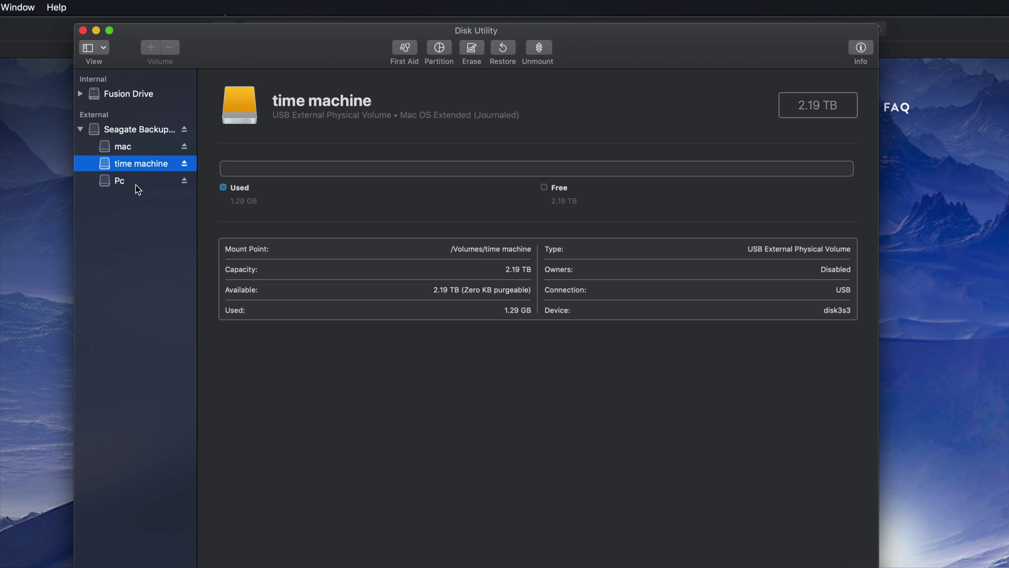
left_click(127, 182)
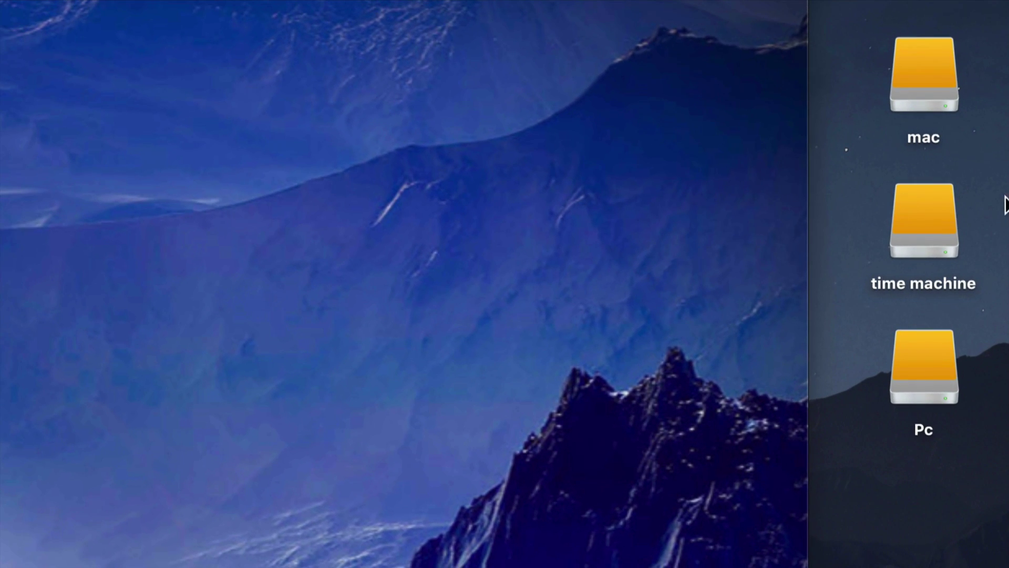
Step: Open the time machine, Pc and mac volumes from the desktop in separate Finder windows and spread the mac and Pc windows apart
left_click(921, 96)
left_click(926, 226)
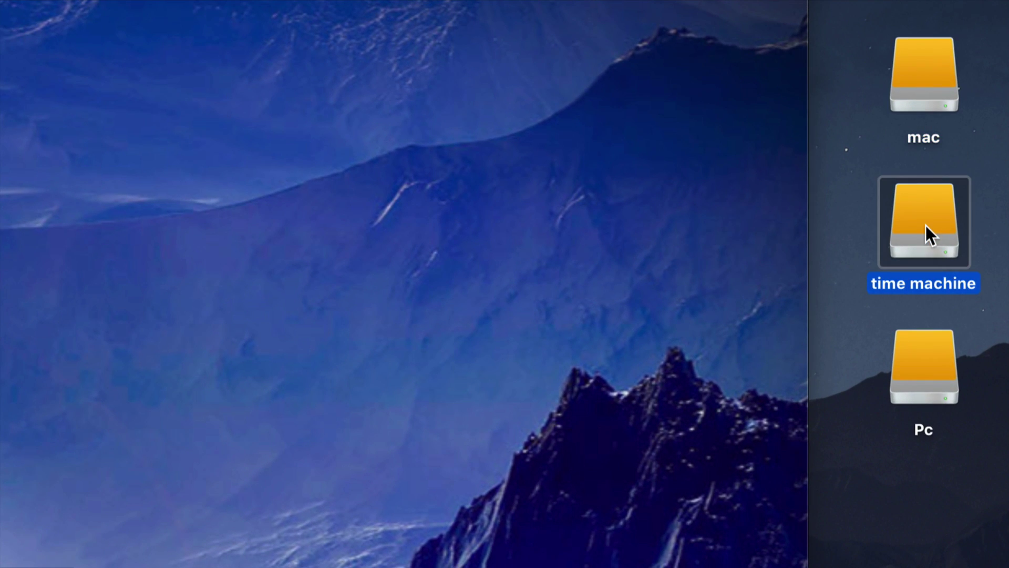
left_click(927, 364)
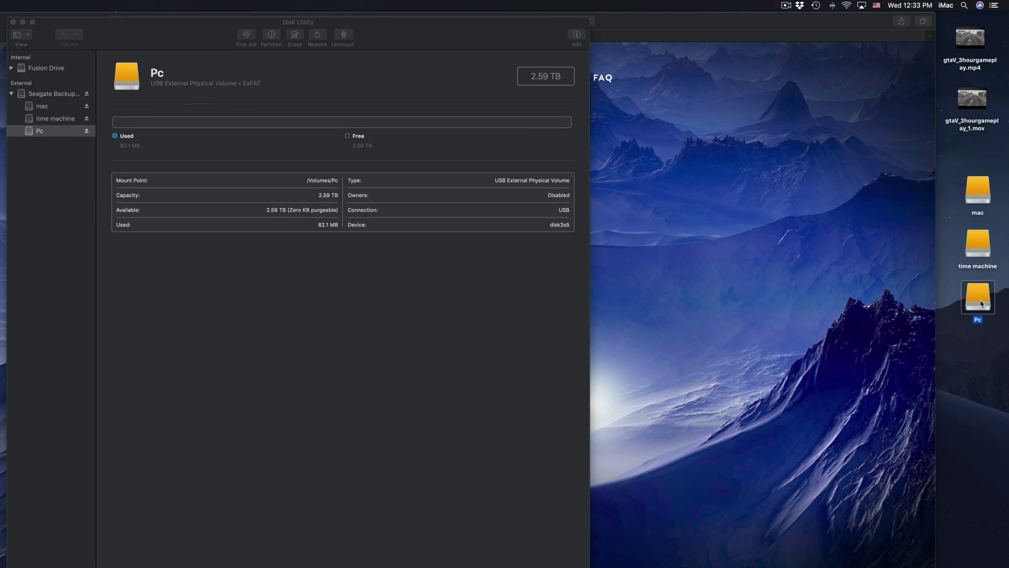
left_click(975, 257)
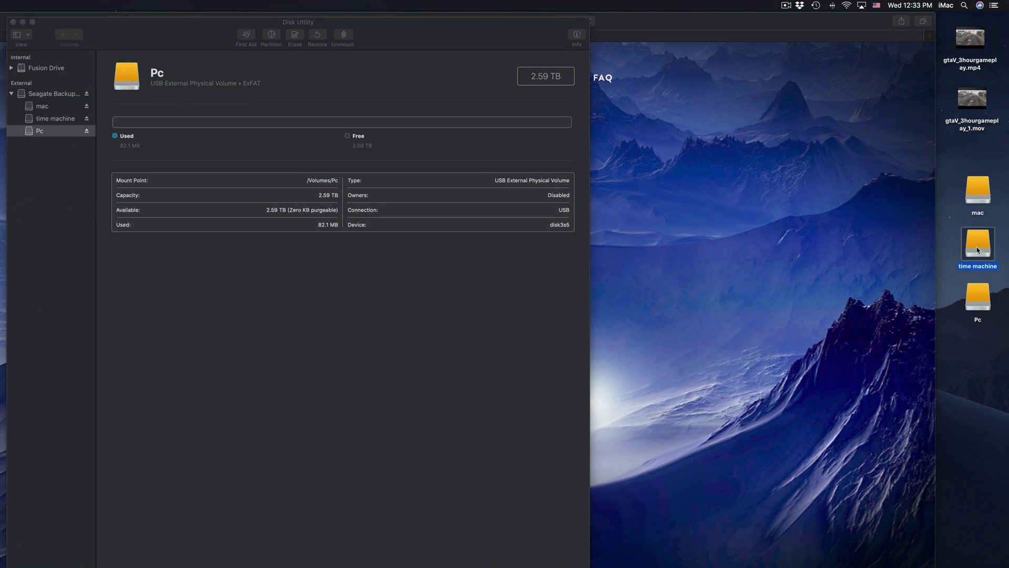
double_click(978, 250)
double_click(979, 292)
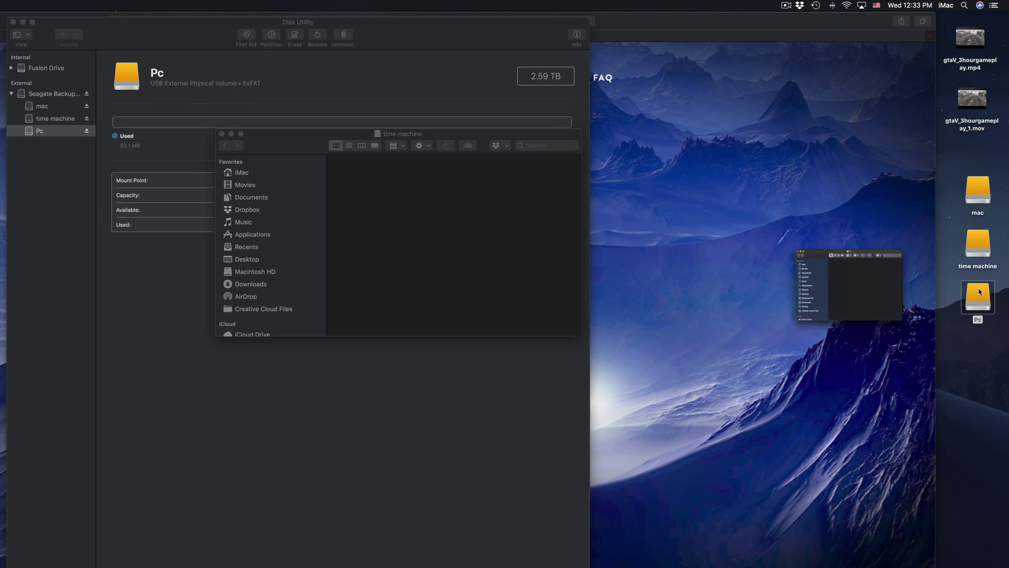
double_click(977, 192)
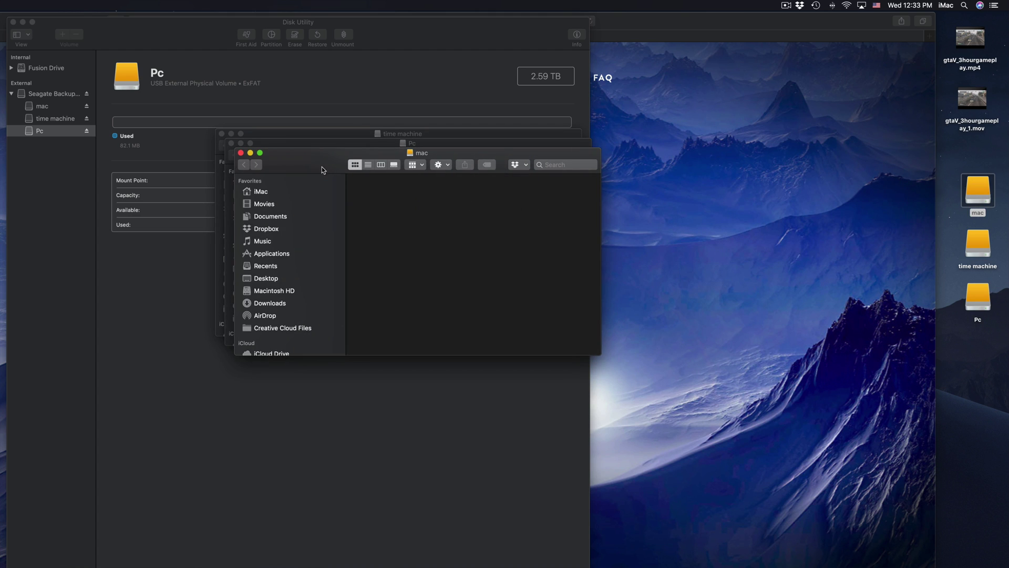
left_click_drag(322, 166, 526, 145)
left_click_drag(316, 148, 592, 205)
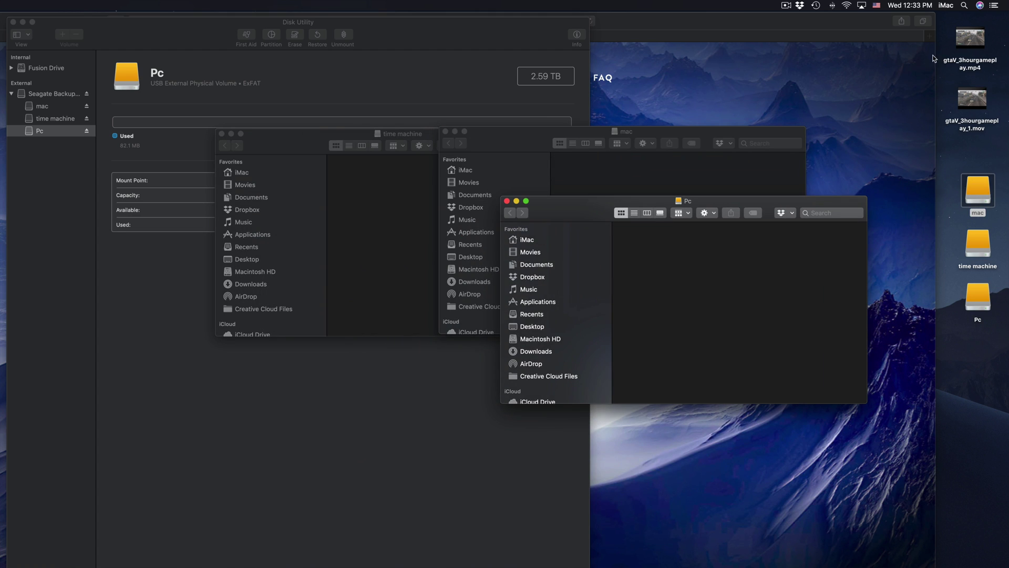
Step: Copy gtaV_3hourgameplay_1.mov from the desktop to the Pc volume and gtaV_3hourgameplay.mp4 to the mac volume, and return to Disk Utility
left_click_drag(971, 98, 818, 273)
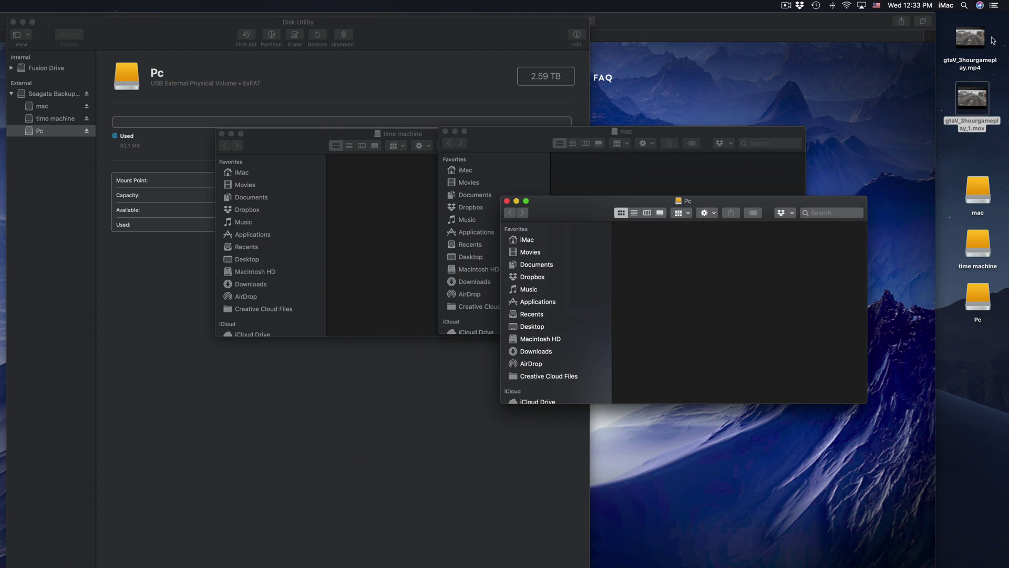
left_click_drag(972, 39, 775, 167)
left_click_drag(693, 135, 704, 117)
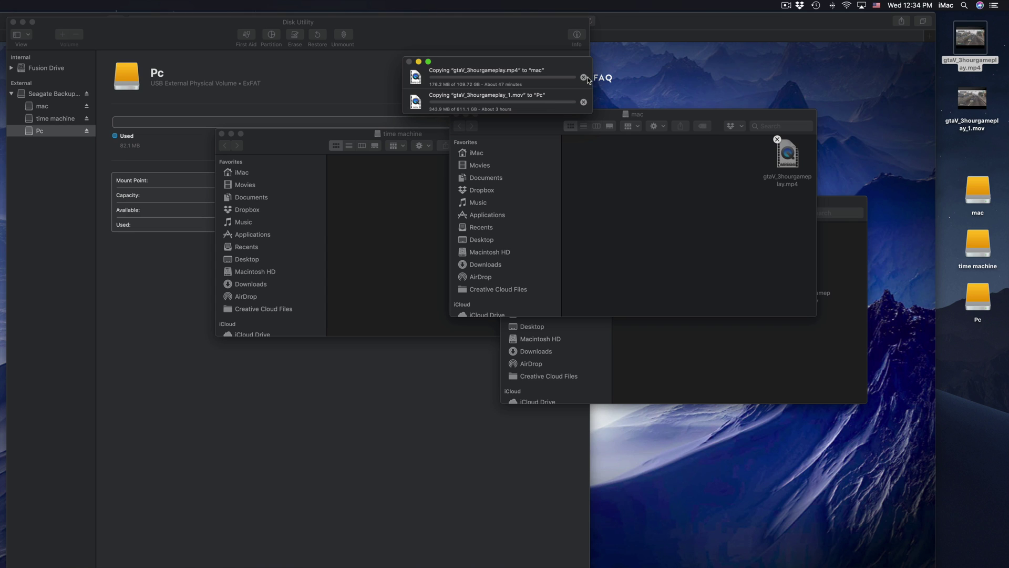
left_click(585, 118)
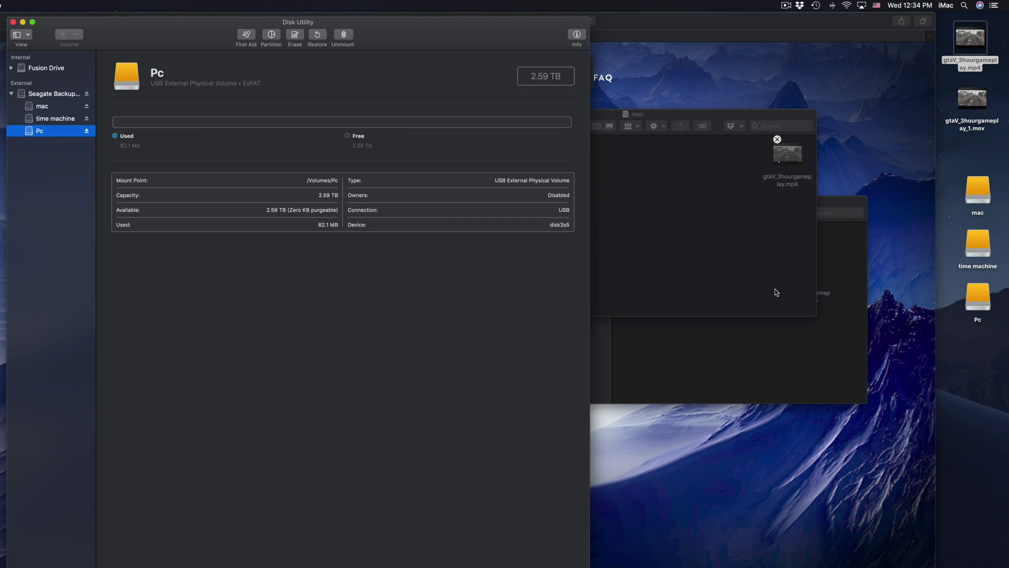
Step: Close the Pc and mac Finder windows and move the Disk Utility window to reveal the time machine window
left_click(743, 260)
left_click(765, 336)
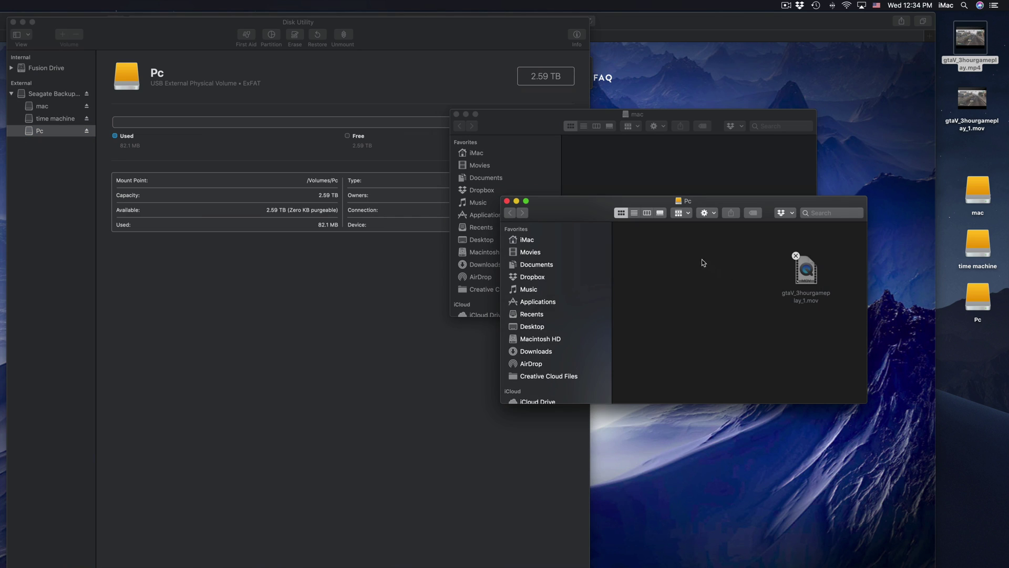
left_click_drag(587, 217, 595, 218)
left_click(525, 120)
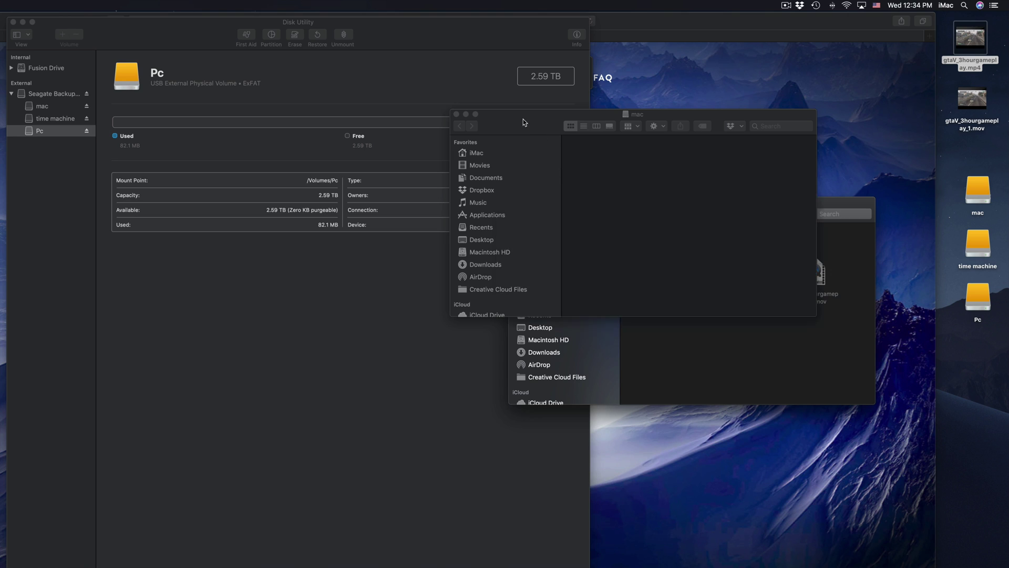
left_click(456, 114)
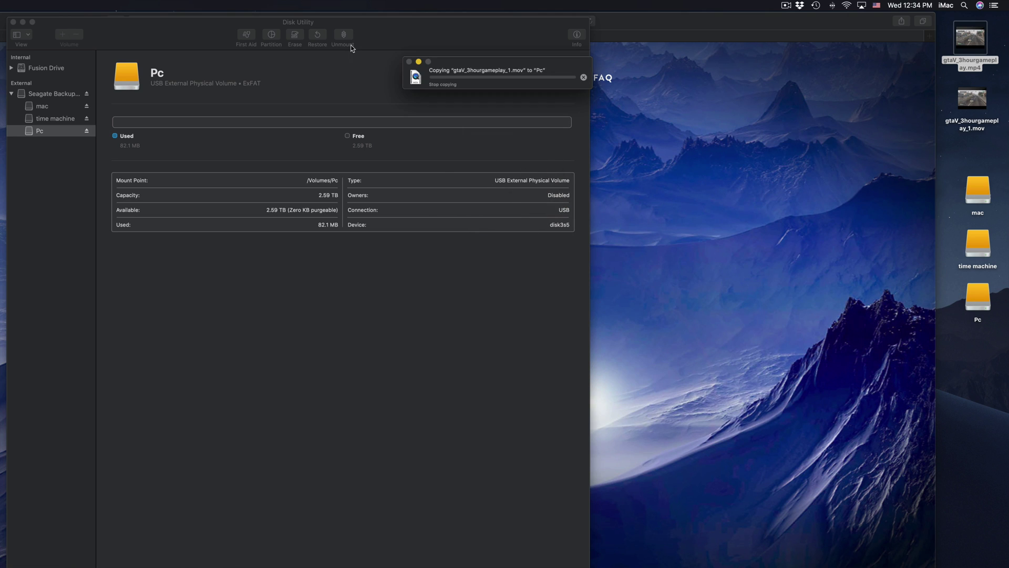
left_click_drag(310, 141, 444, 132)
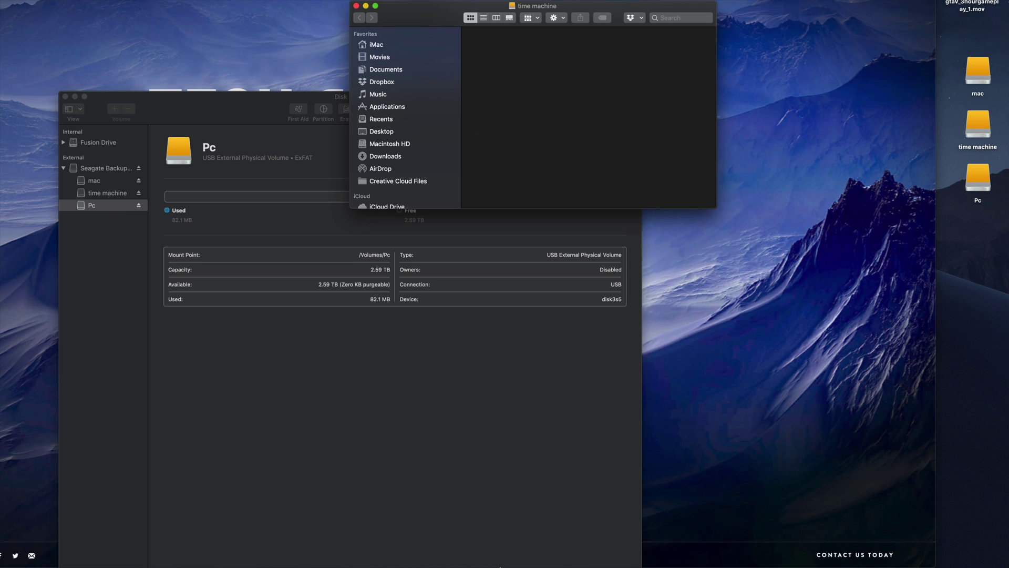
mouse_move(442, 565)
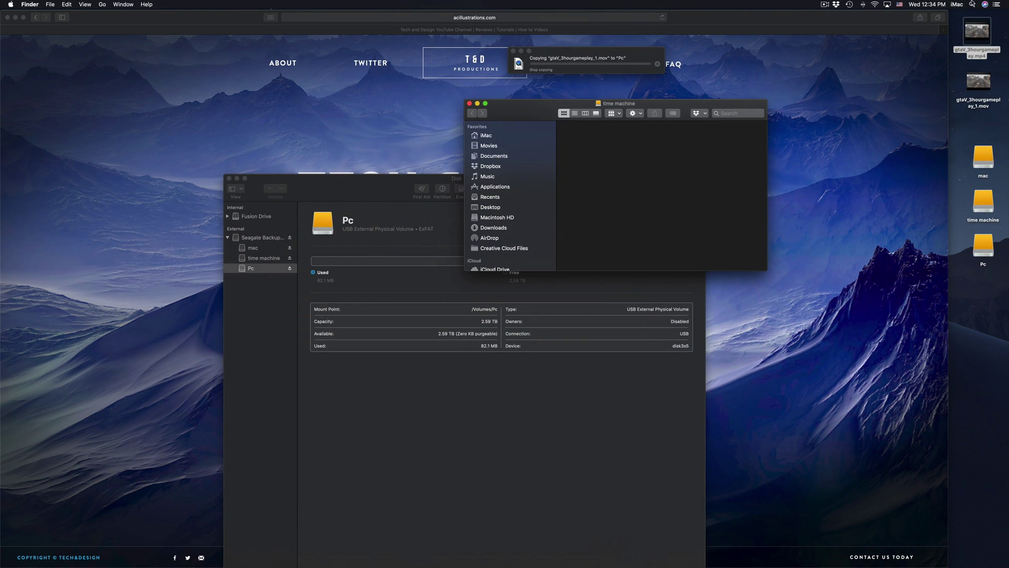
Step: Search the Mac for "system", open System Preferences and move its window lower on the desktop
left_click(973, 4)
type("system")
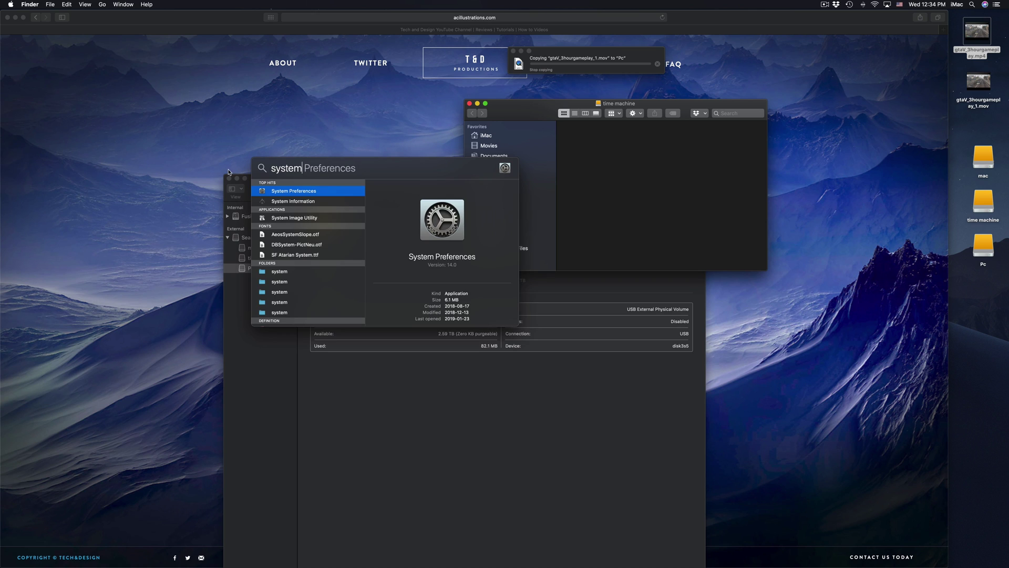
left_click(277, 191)
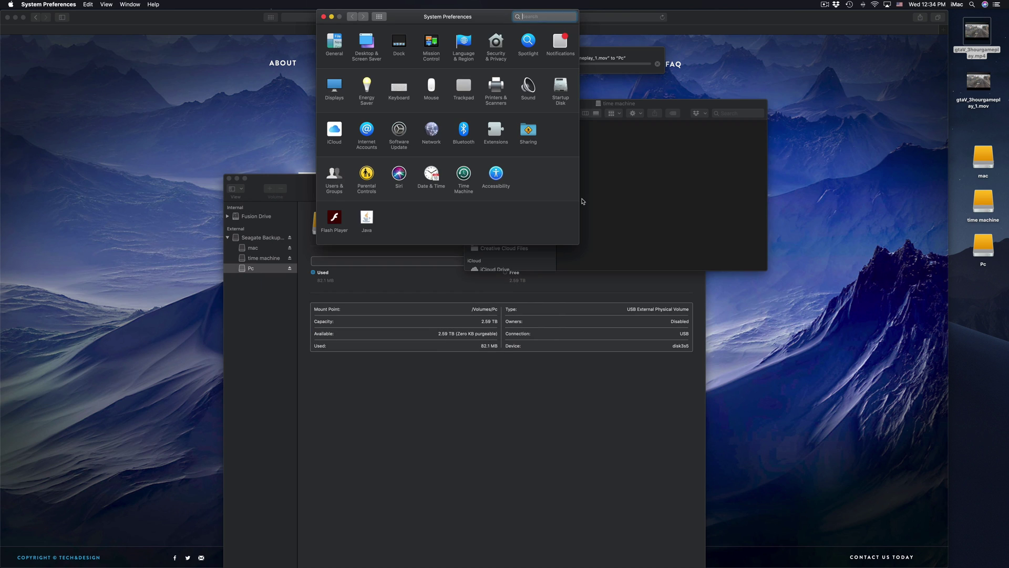
left_click_drag(466, 119, 470, 171)
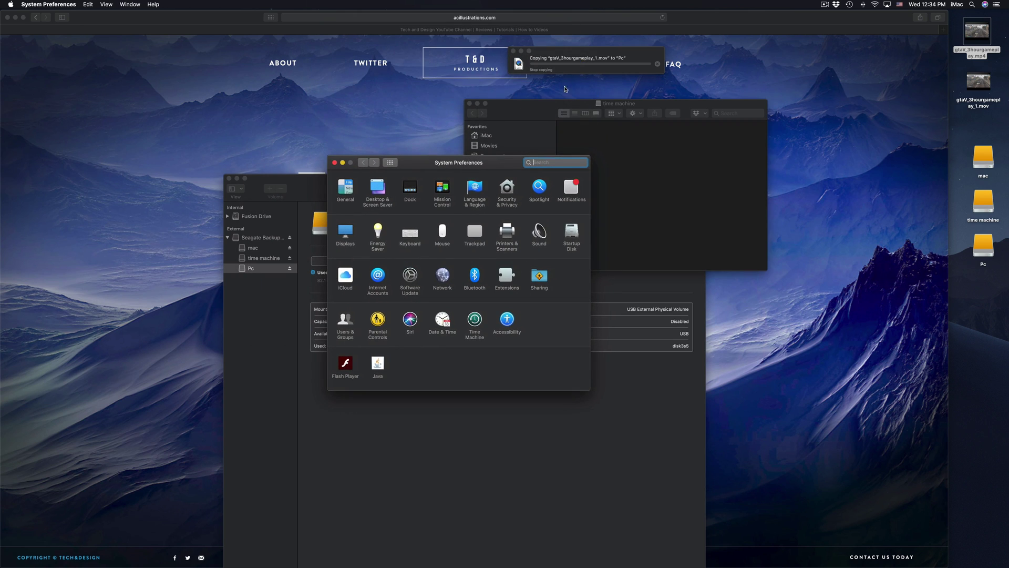
Step: Move the time machine Finder window and the copy progress window away from System Preferences, and close Disk Utility
left_click_drag(510, 103, 692, 105)
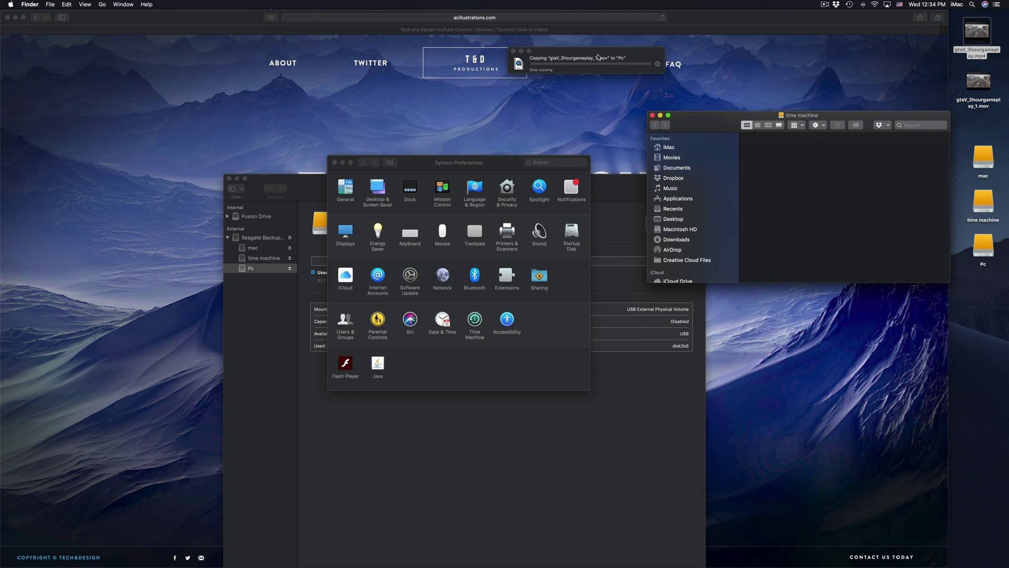
left_click_drag(602, 58, 894, 87)
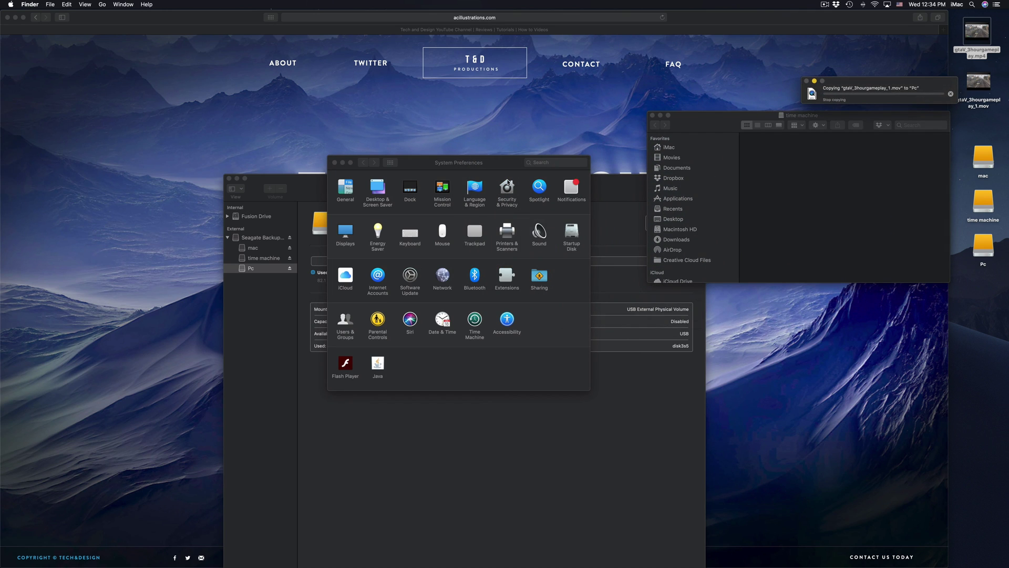
left_click(496, 174)
left_click_drag(493, 171, 445, 123)
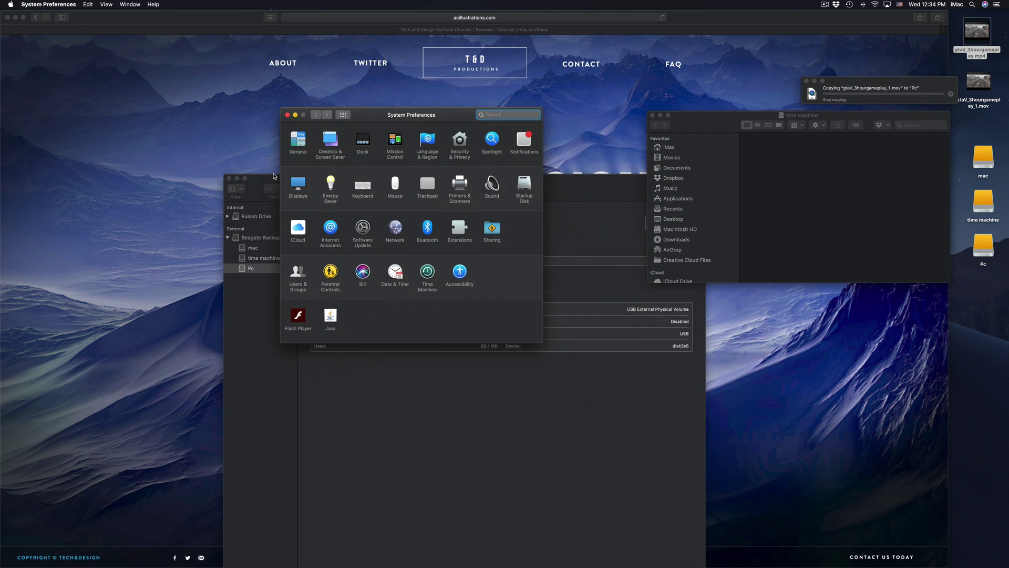
left_click(229, 179)
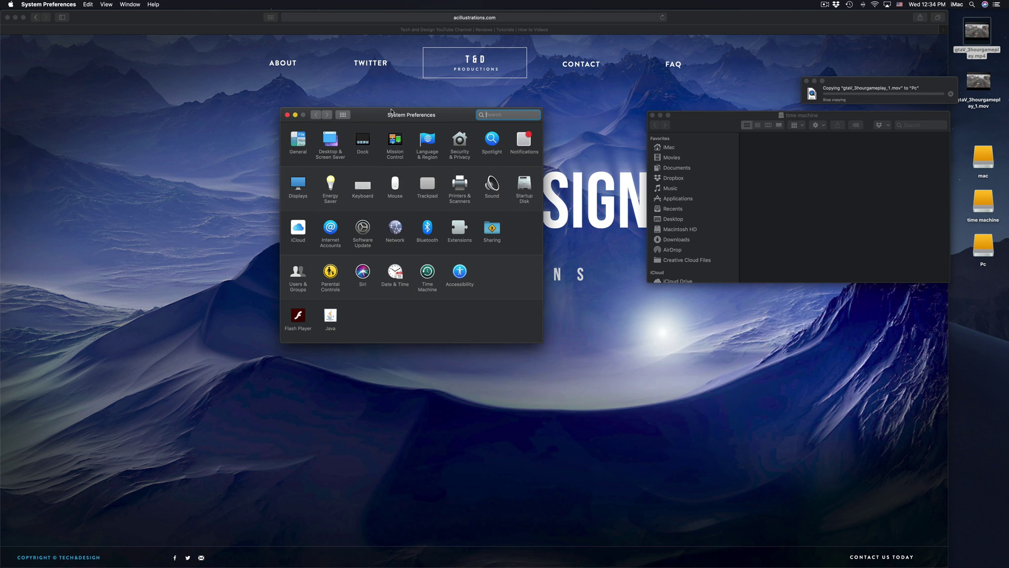
left_click_drag(393, 113, 390, 123)
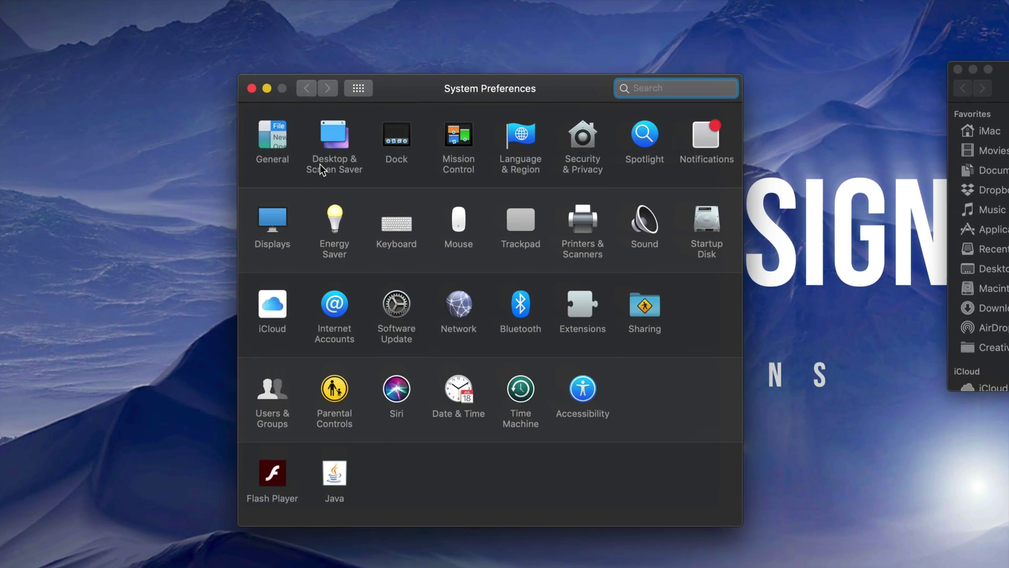
left_click_drag(526, 96, 469, 64)
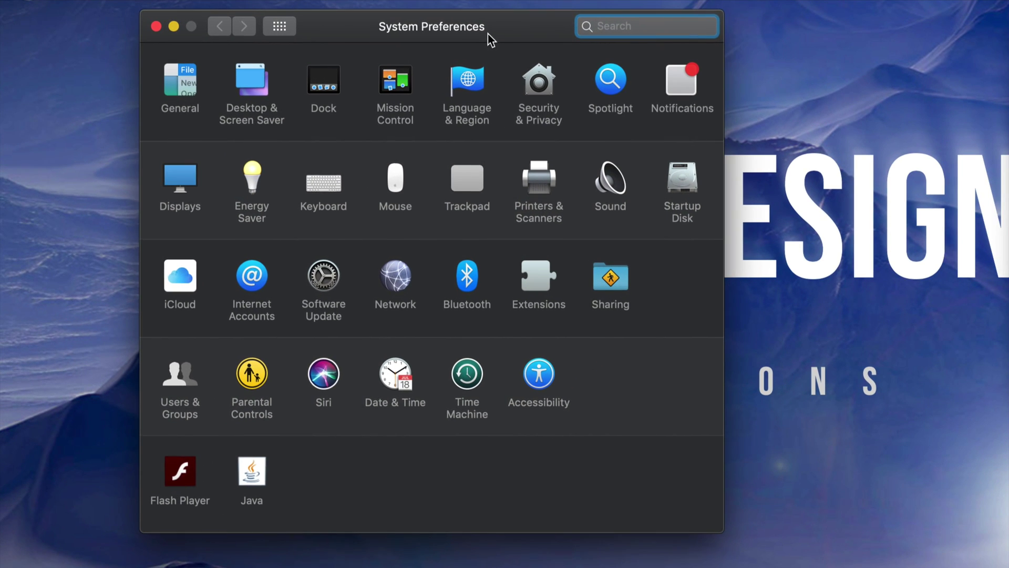
Step: Open the Time Machine preferences, review the listed backup disks and start adding or removing a backup disk
left_click(473, 376)
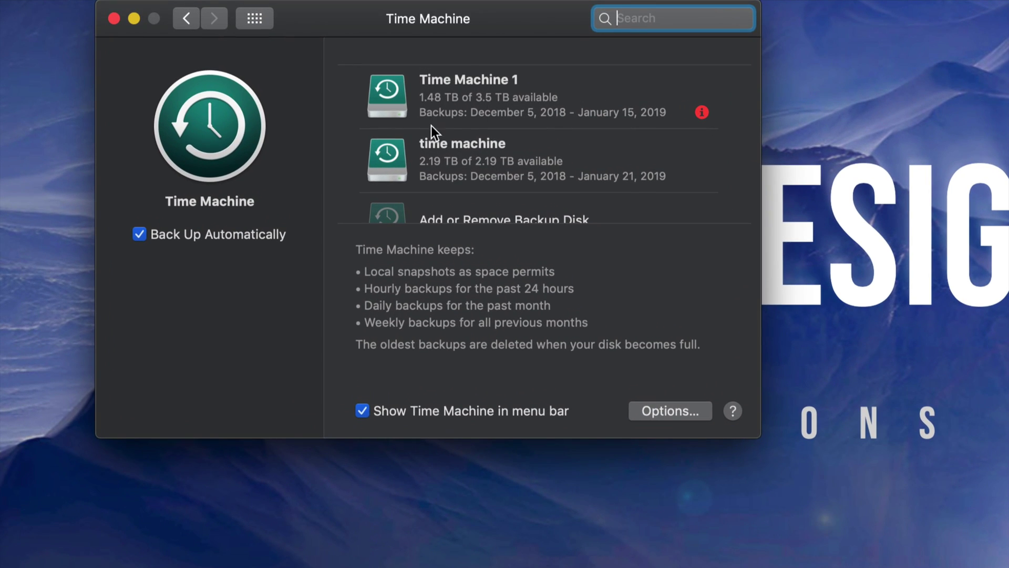
scroll(455, 151, "down", 2)
scroll(455, 151, "up", 2)
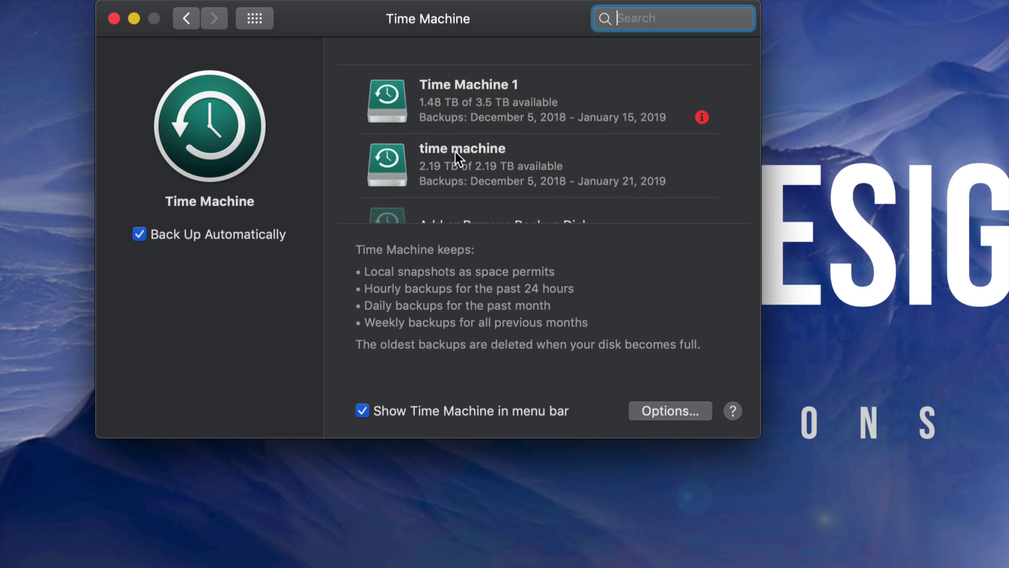
scroll(446, 178, "down", 2)
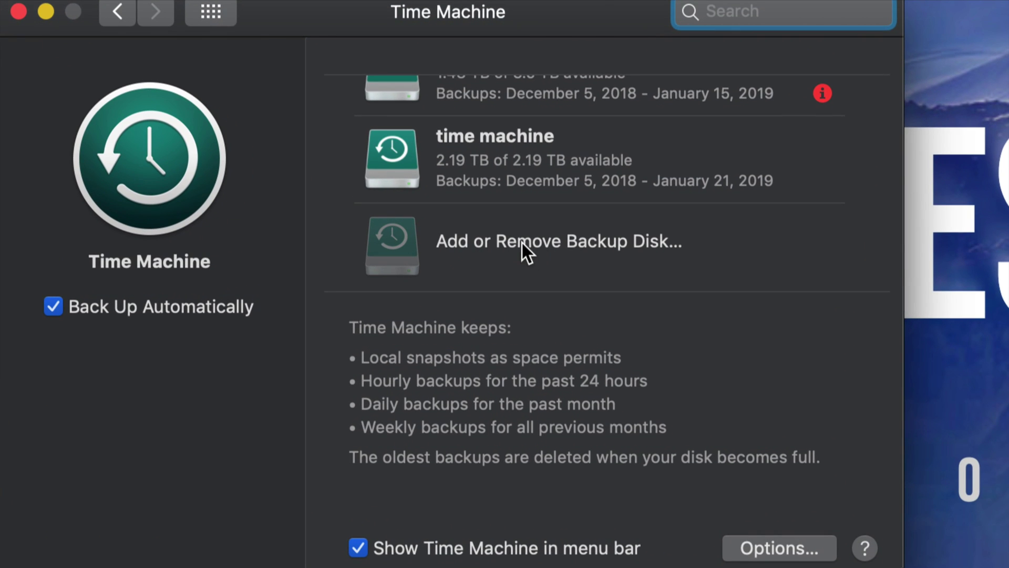
left_click(521, 245)
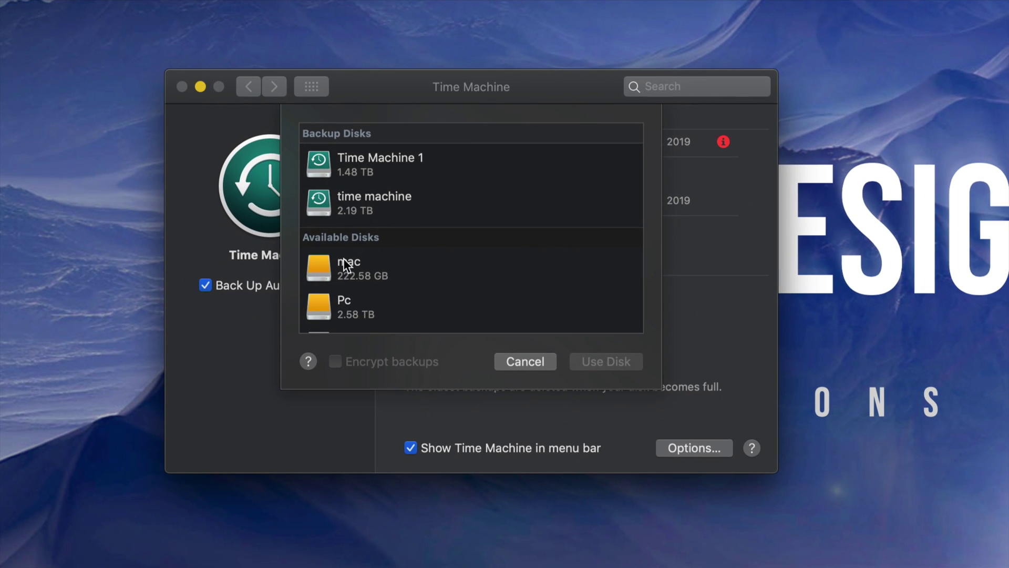
Step: Choose the time machine volume from the available disks as a backup disk and check its entry in the backup list
scroll(302, 313, "down", 5)
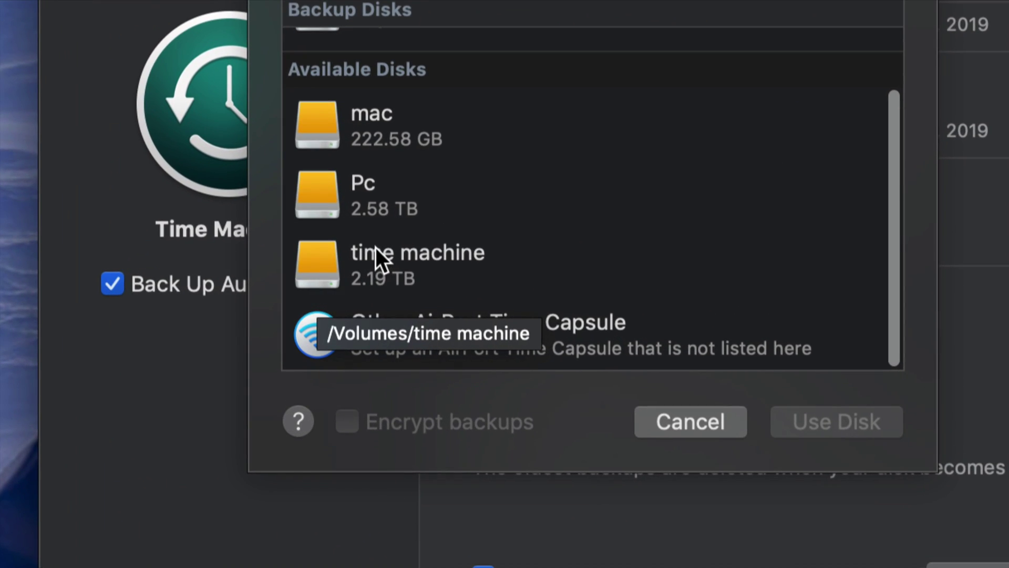
left_click(331, 128)
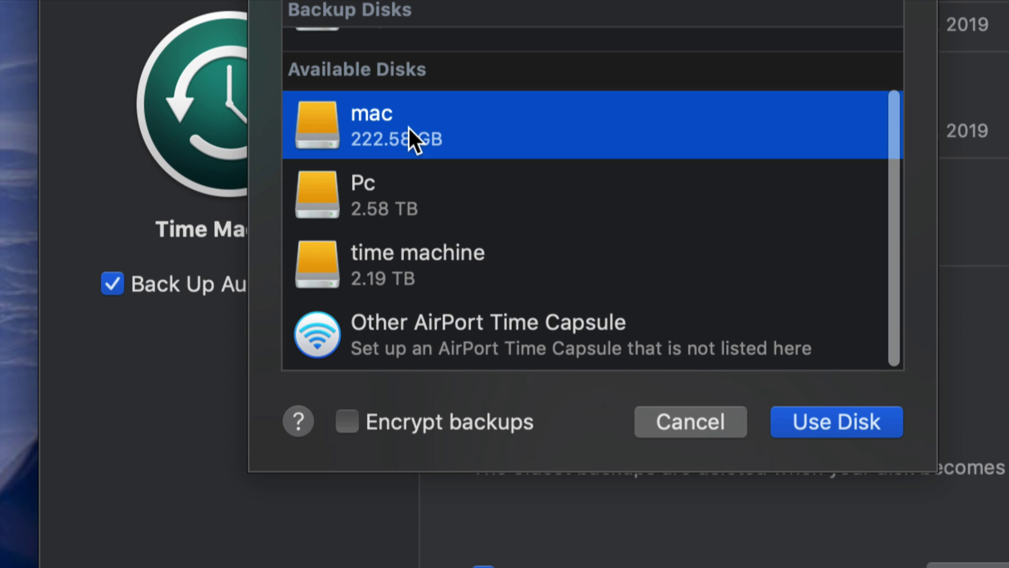
left_click(402, 197)
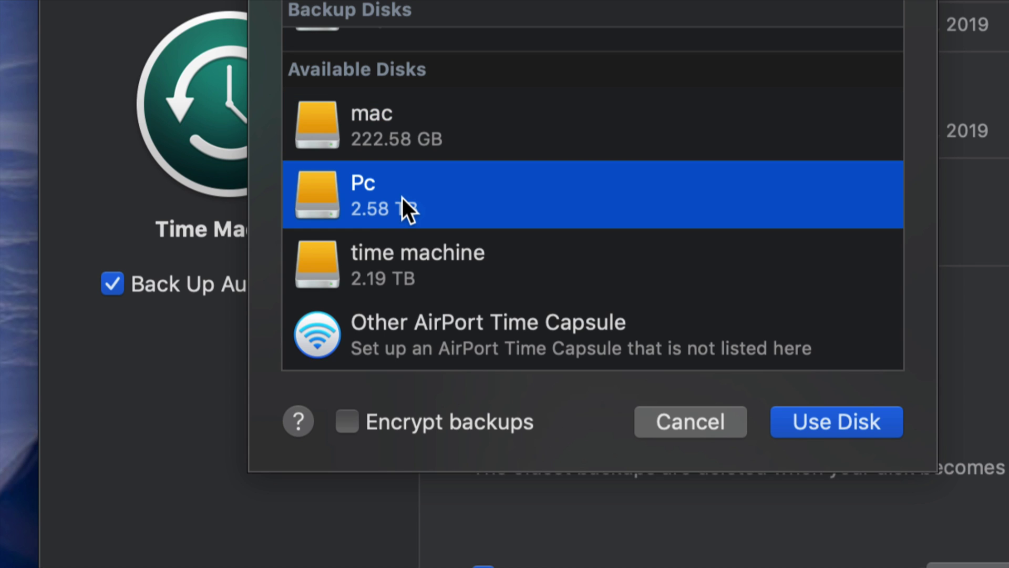
left_click(430, 247)
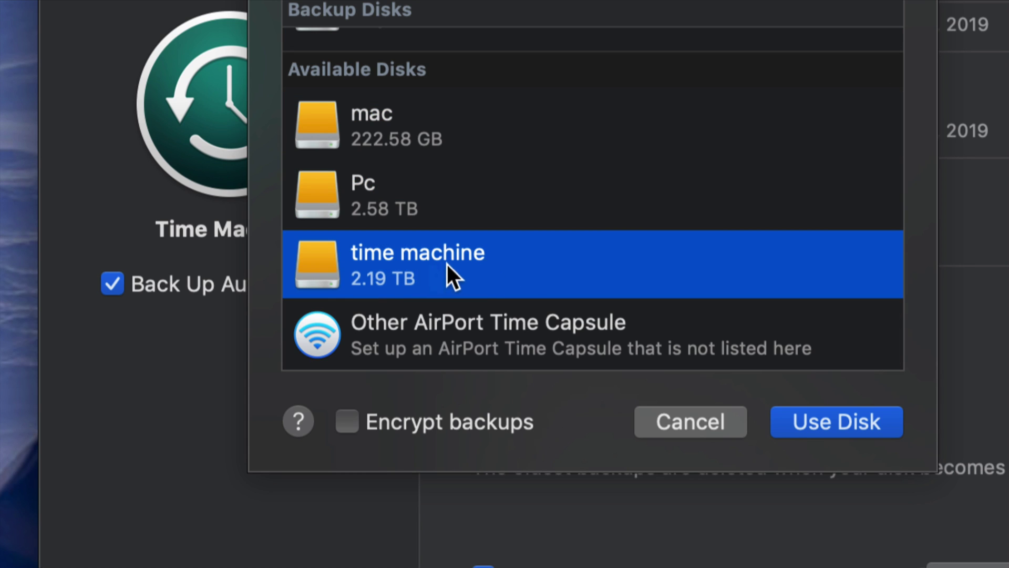
left_click(834, 424)
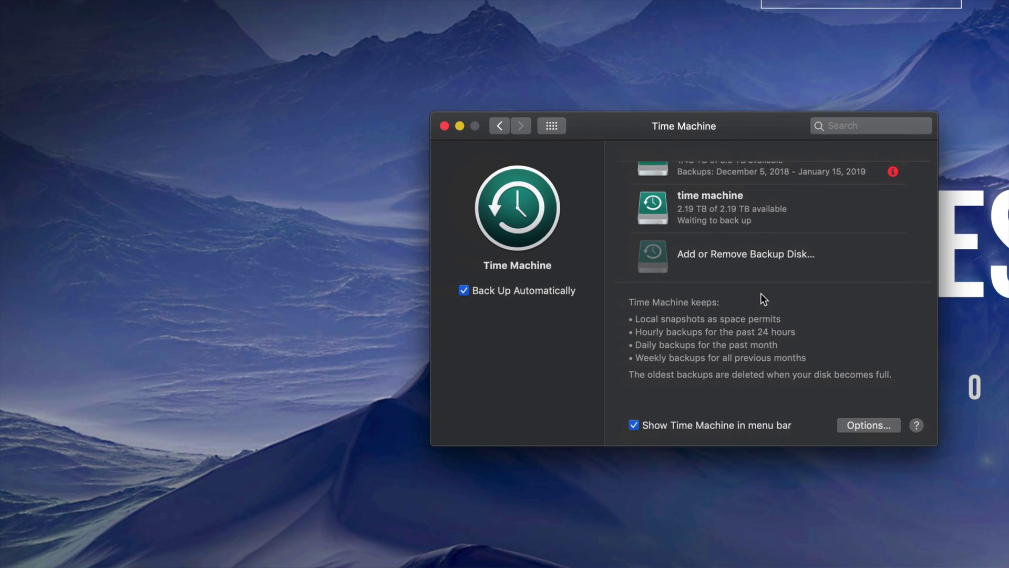
scroll(718, 220, "up", 2)
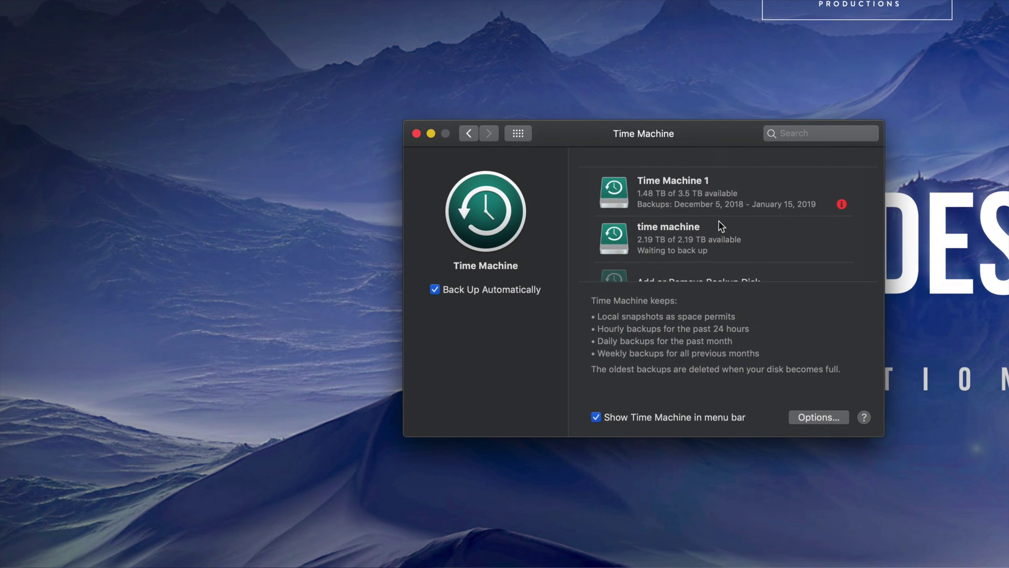
scroll(718, 219, "down", 2)
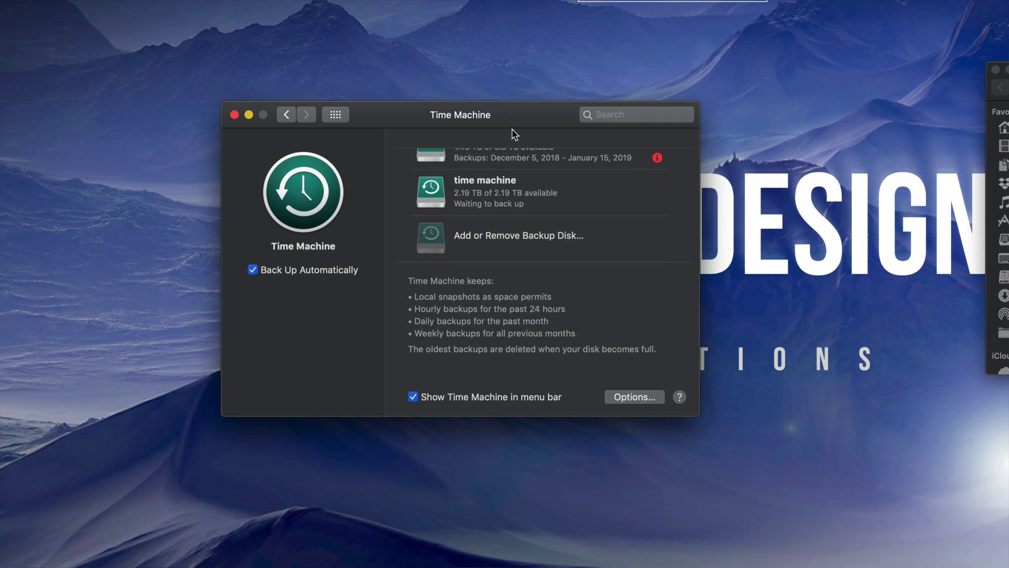
mouse_move(520, 124)
left_mouse_down()
mouse_move(505, 150)
mouse_move(513, 141)
left_mouse_up()
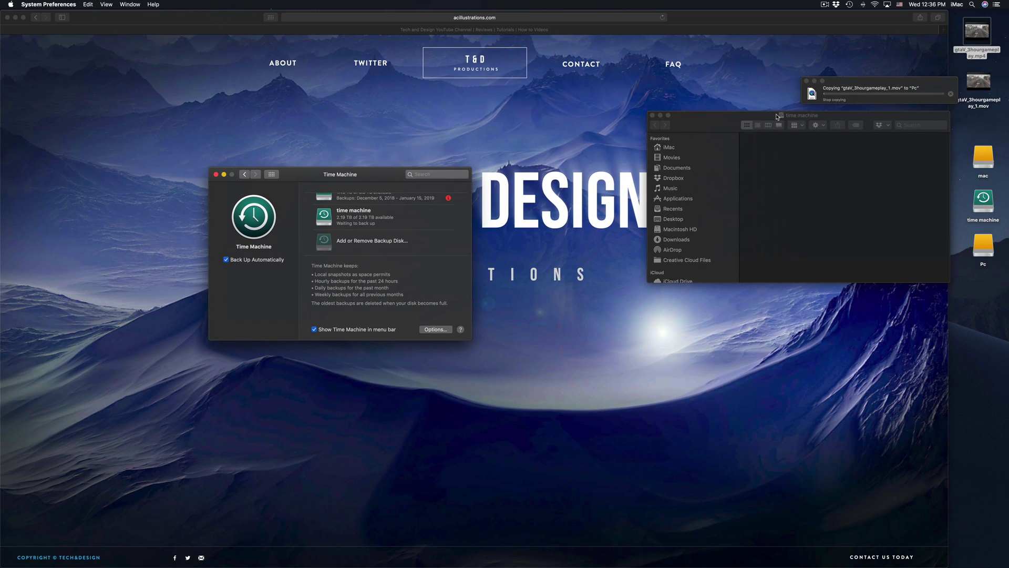
Step: Bring the time machine Finder window and copy progress closer, and stop copying gtaV_3hourgameplay_1.mov to the Pc volume
left_click_drag(778, 116, 696, 257)
left_click_drag(868, 84, 681, 219)
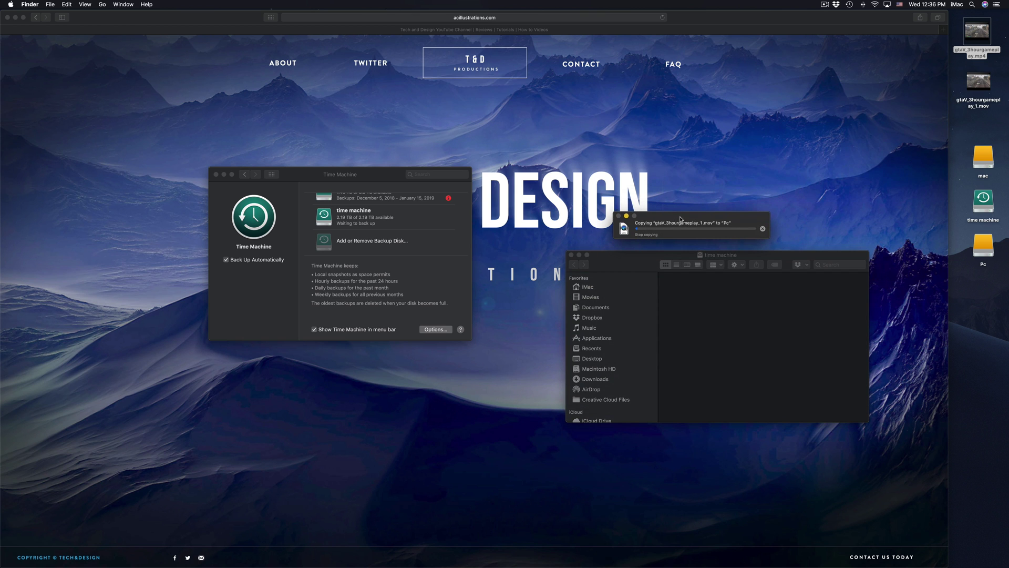
left_click(762, 228)
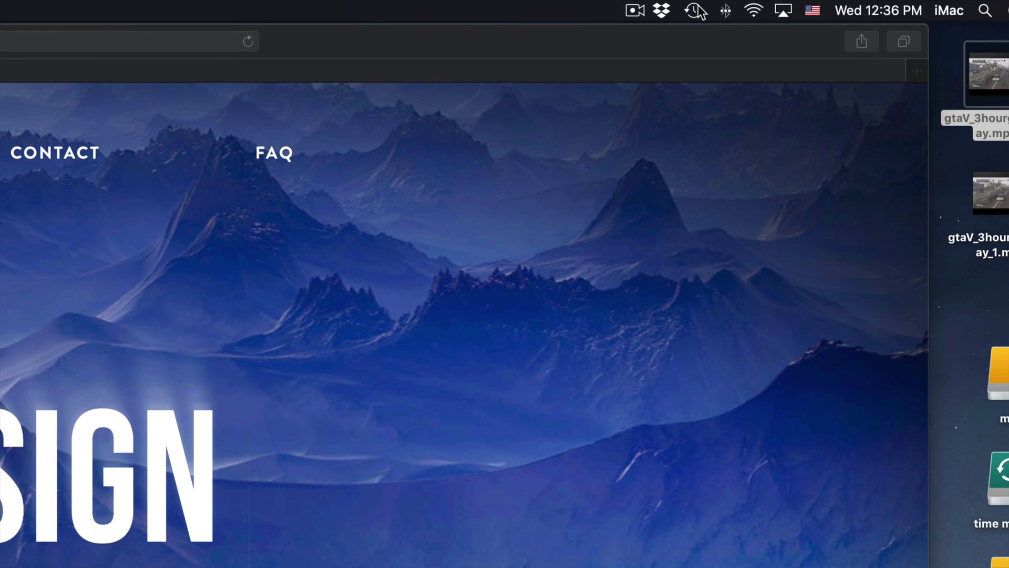
Step: Review the available Time Machine backup commands and check the time machine disk's backup status in the preferences
left_click(696, 11)
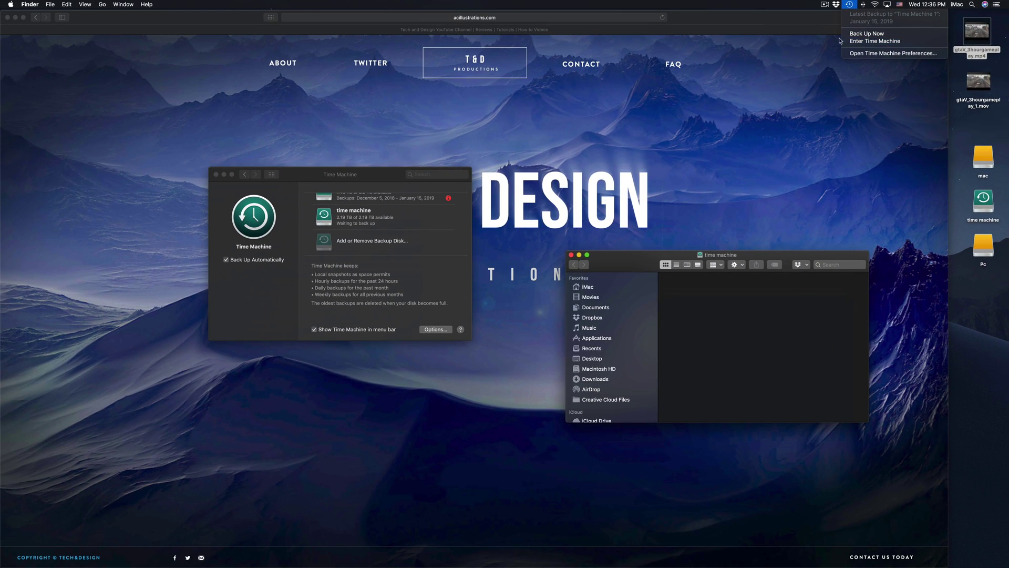
left_click(764, 9)
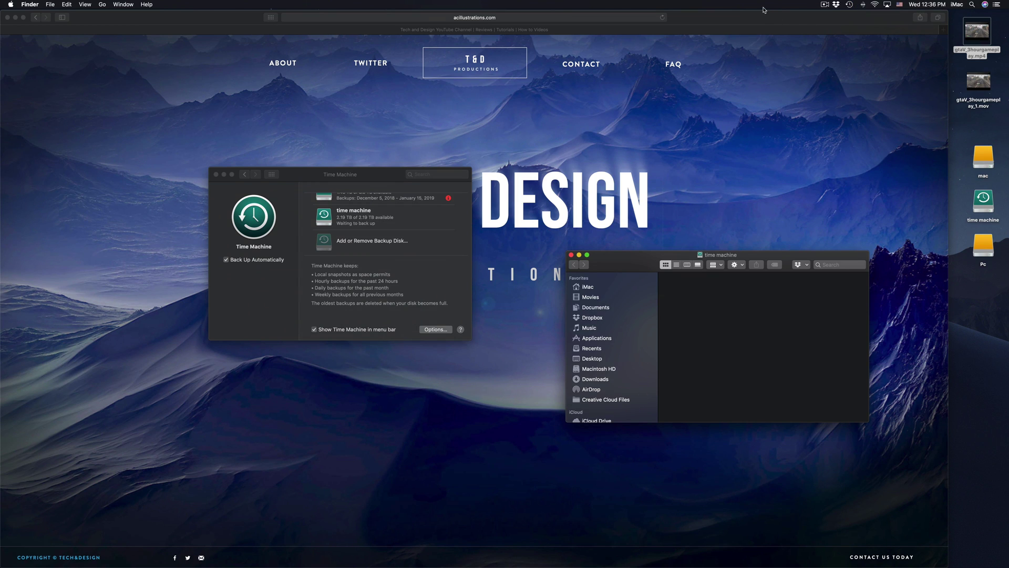
left_click_drag(324, 179, 405, 184)
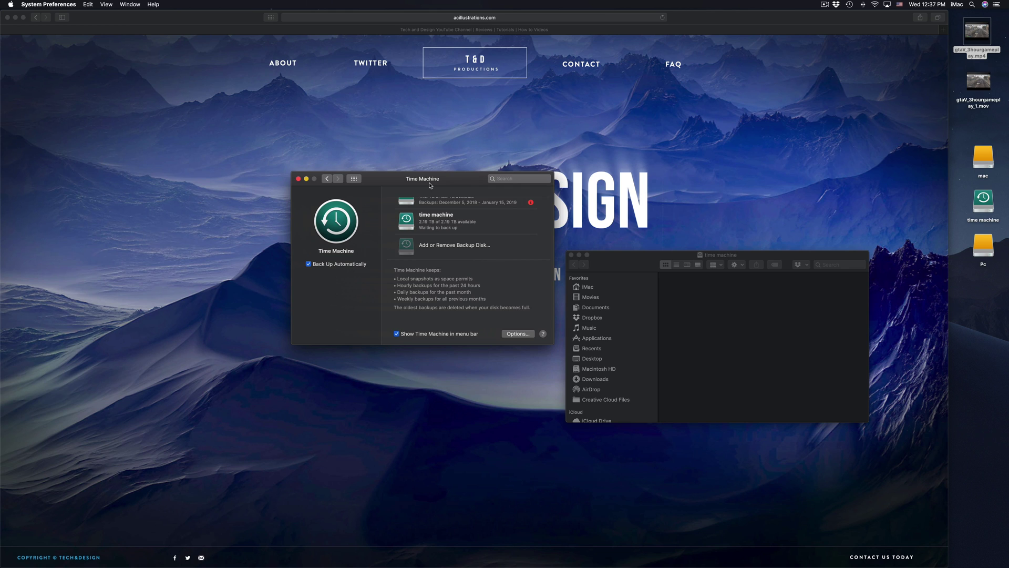
left_click_drag(430, 185, 483, 148)
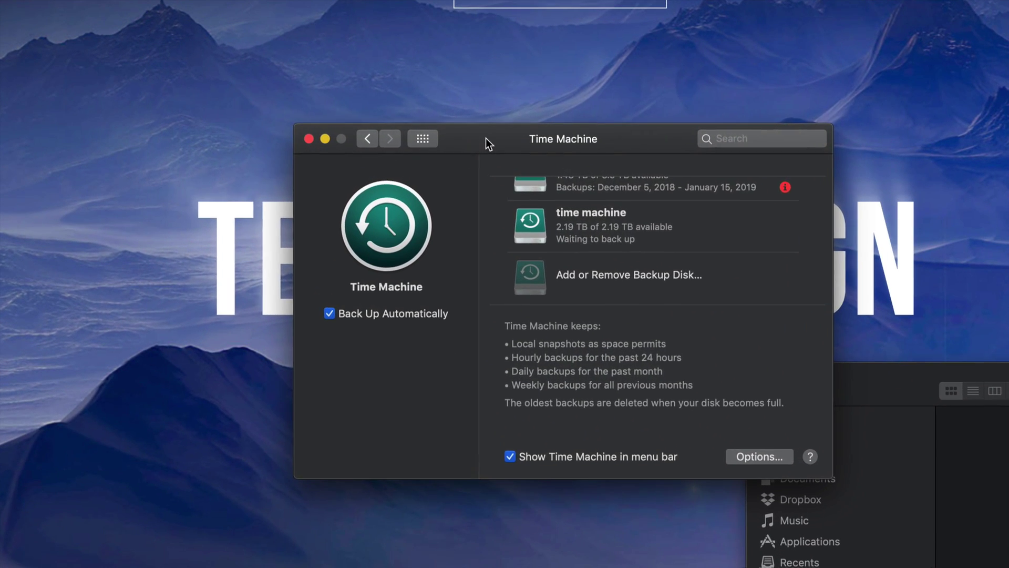
left_click_drag(486, 137, 446, 111)
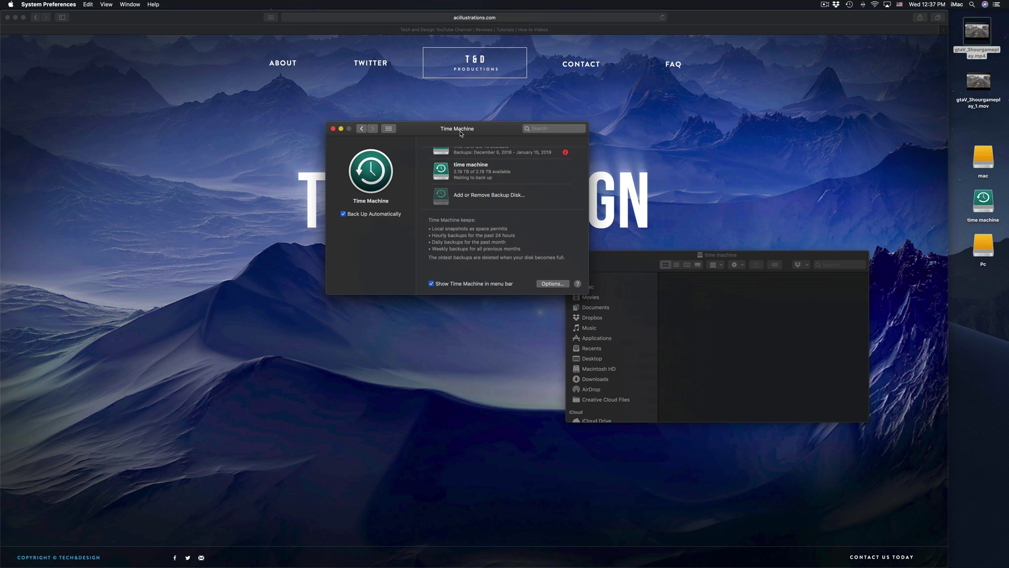
left_click_drag(460, 133, 539, 95)
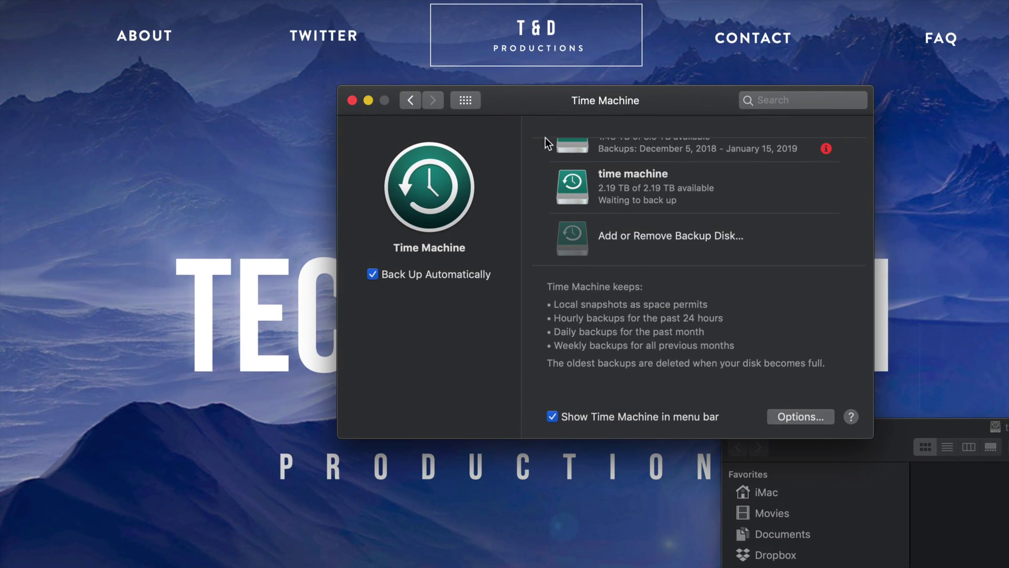
scroll(619, 194, "up", 2)
scroll(619, 194, "down", 2)
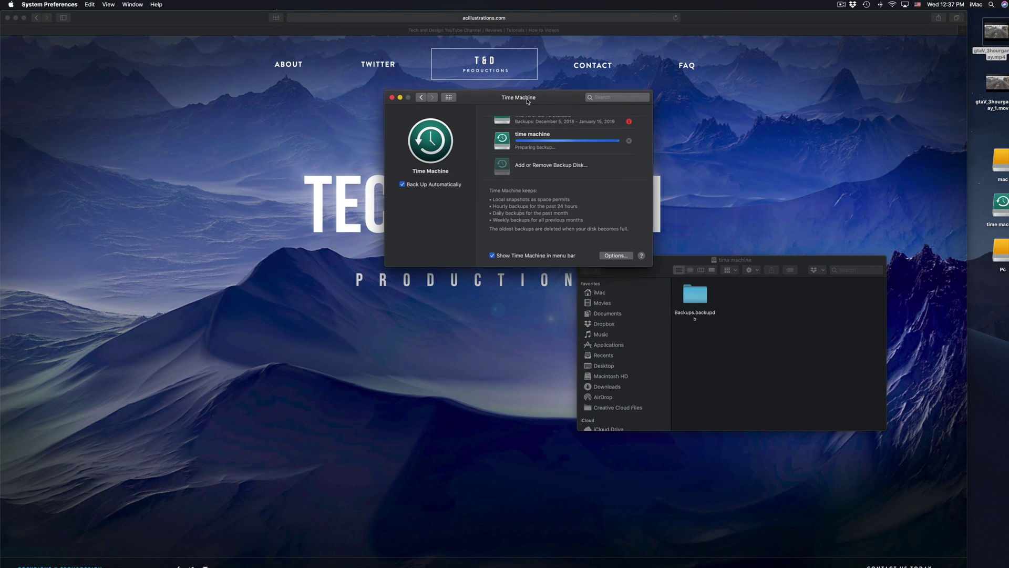
Step: Open the mac and Pc volumes in separate Finder windows and spread them out around the Time Machine preferences window
left_click_drag(527, 101, 457, 202)
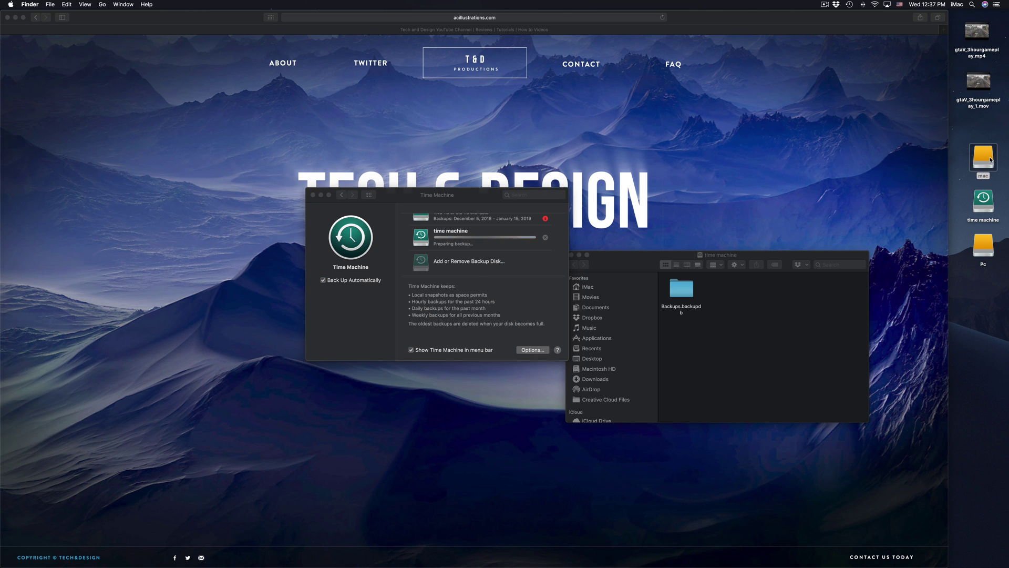
double_click(990, 160)
left_click_drag(658, 112, 598, 125)
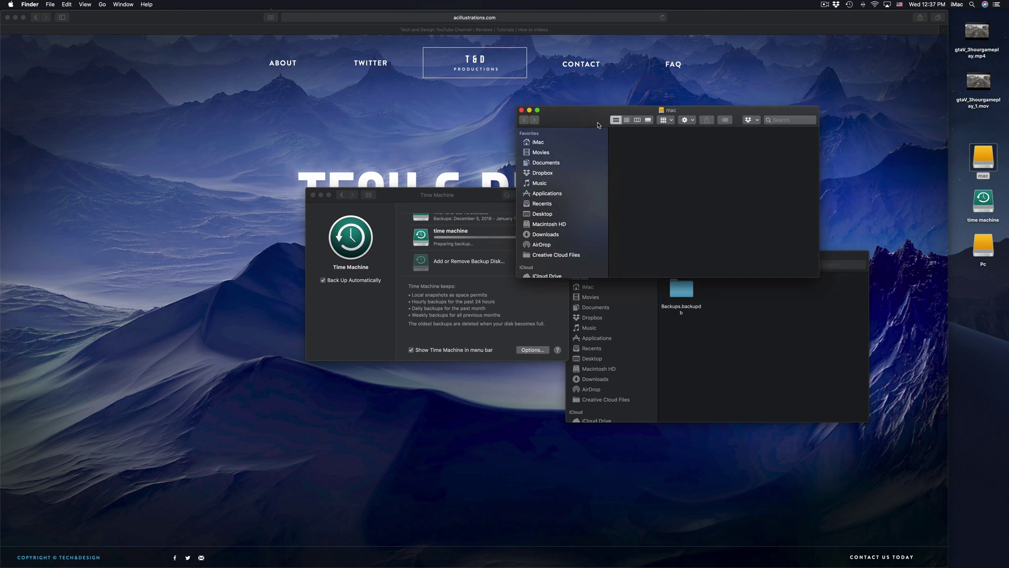
double_click(989, 246)
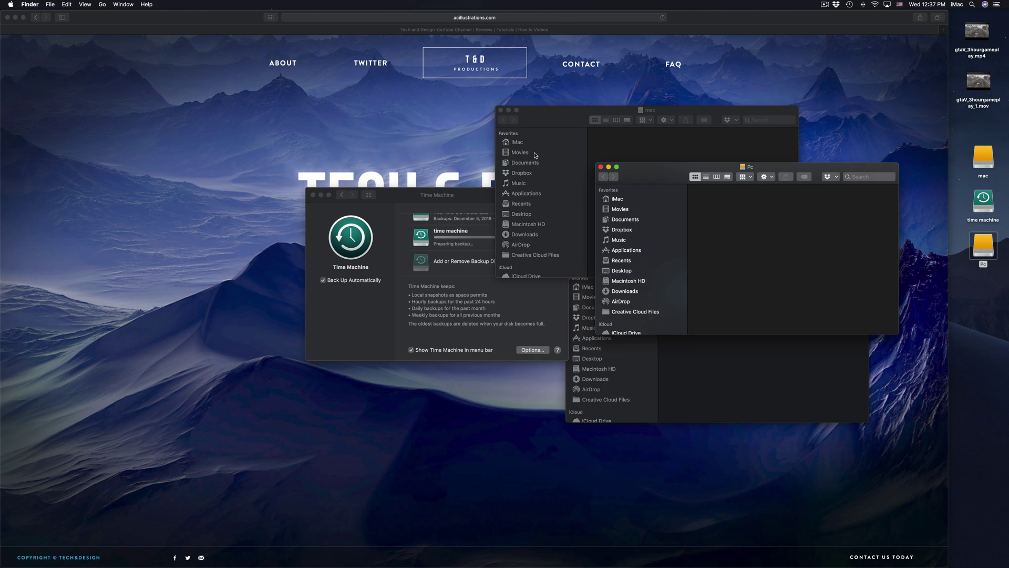
left_click_drag(640, 176, 237, 76)
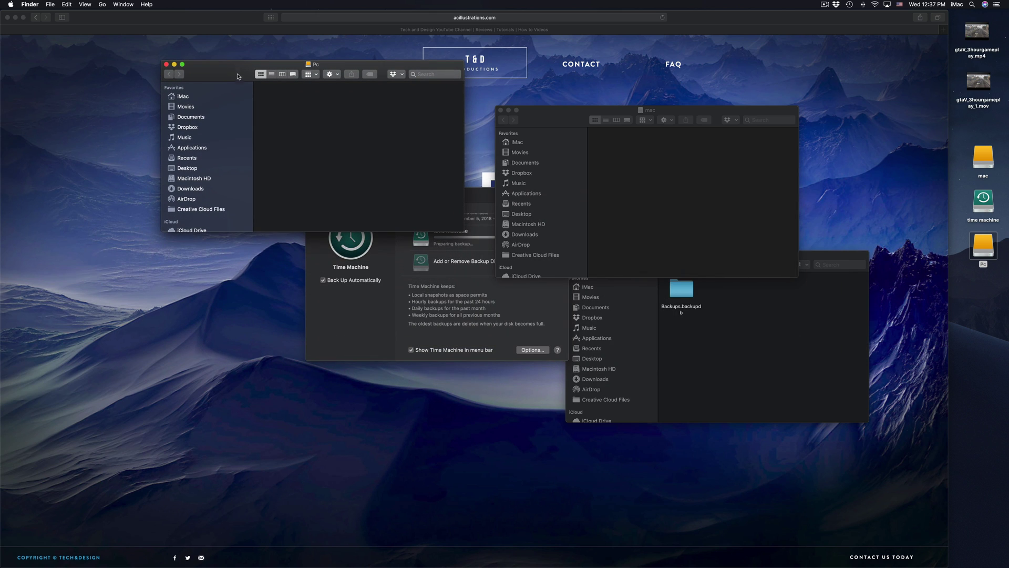
left_click(338, 314)
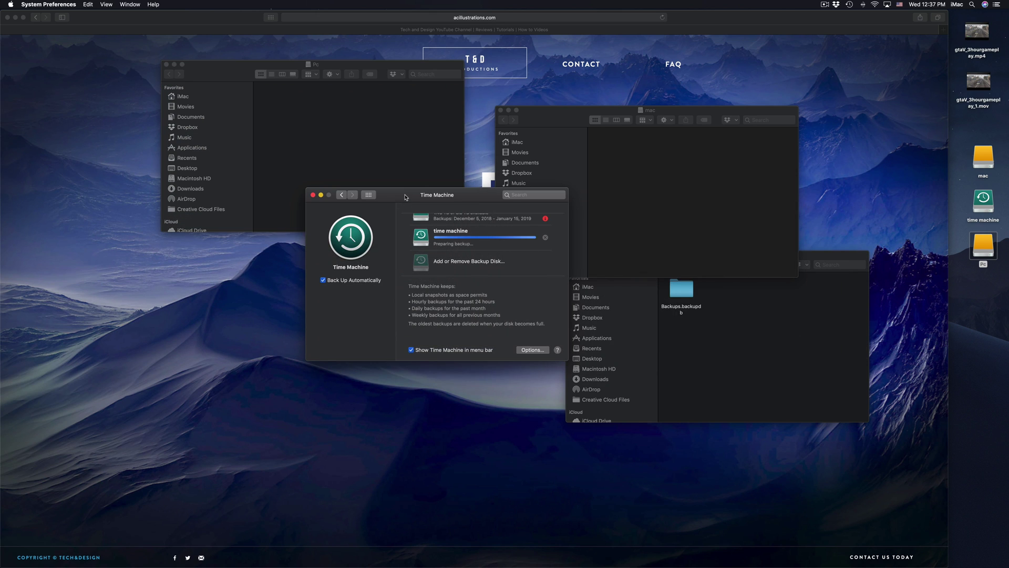
left_click_drag(405, 197, 387, 250)
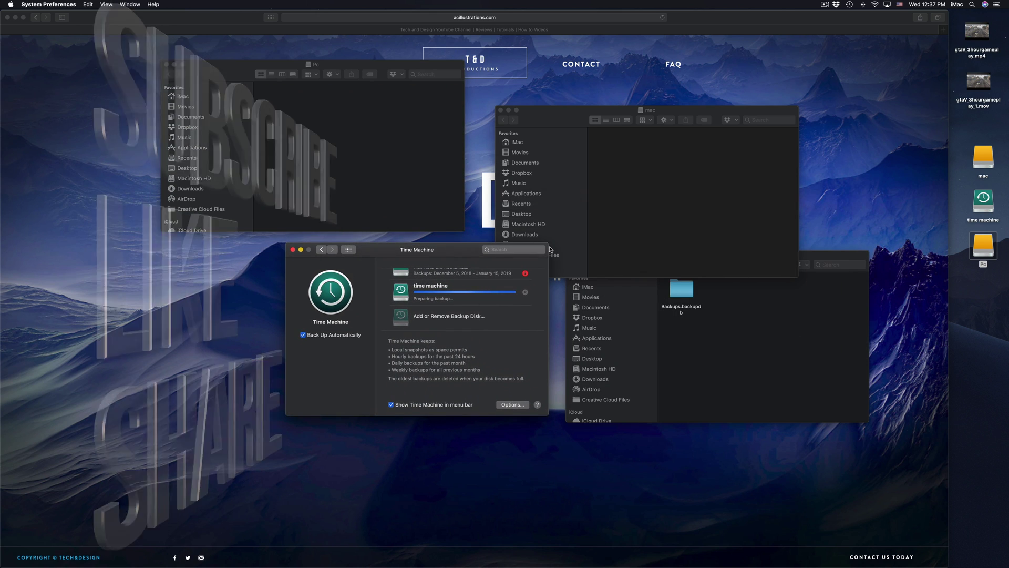